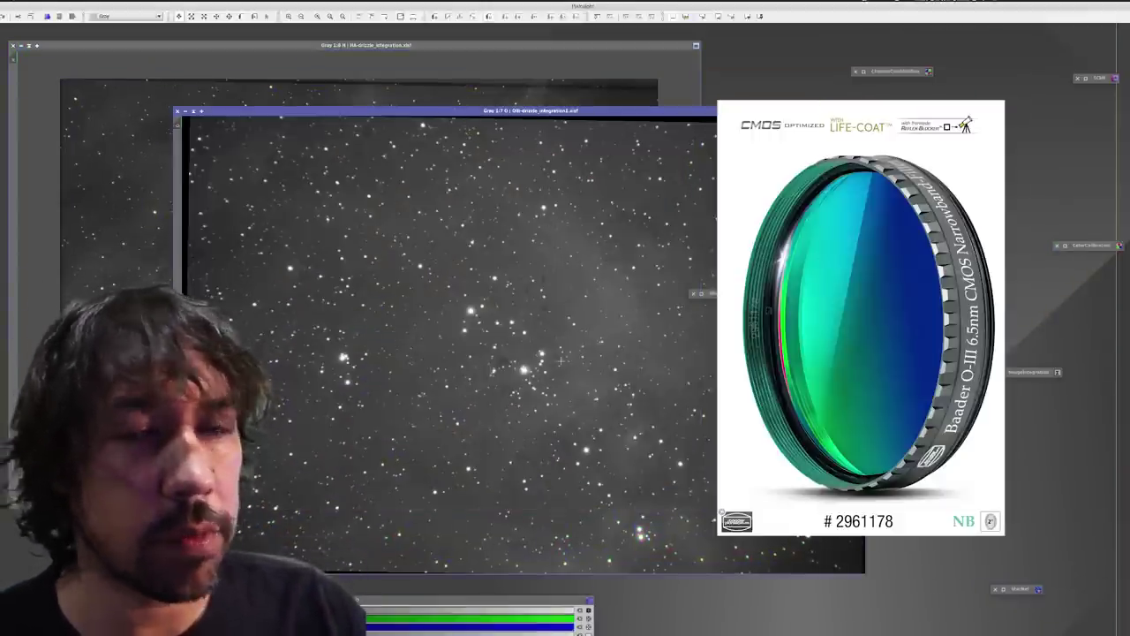
Rename the Ha view to H and start ChannelCombination with H as the red source
click(305, 46)
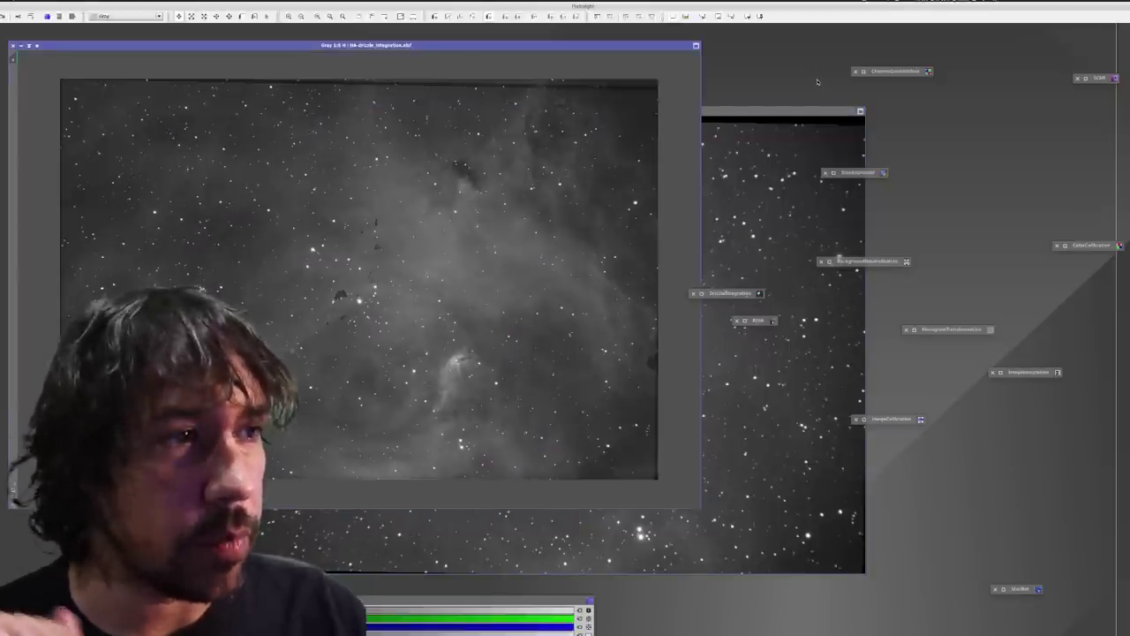
double_click(891, 71)
click(518, 99)
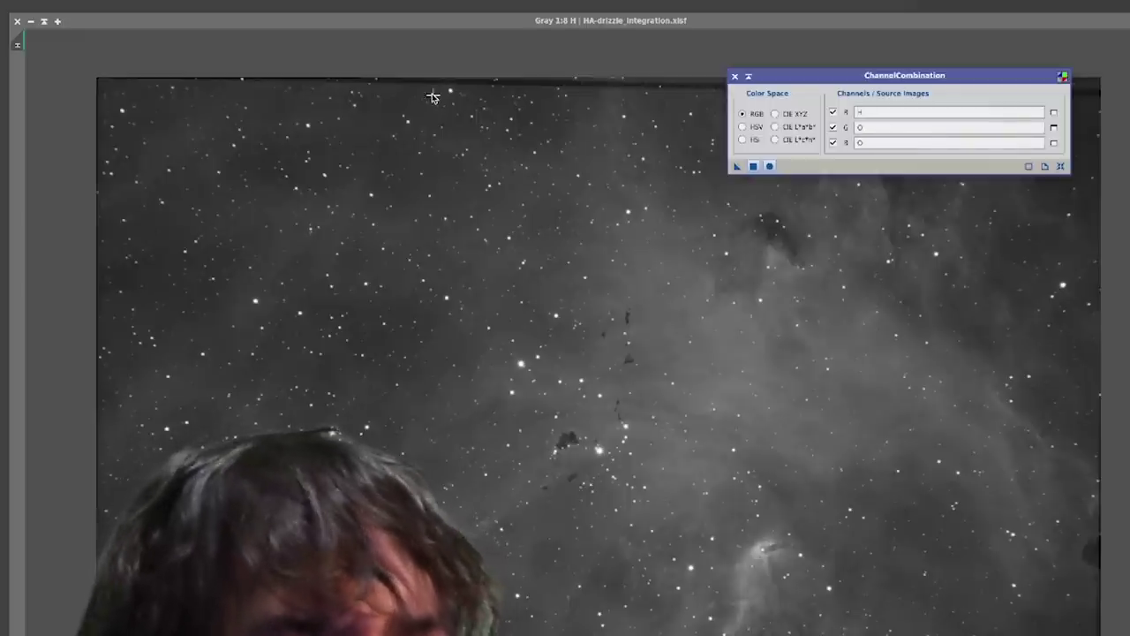
double_click(15, 53)
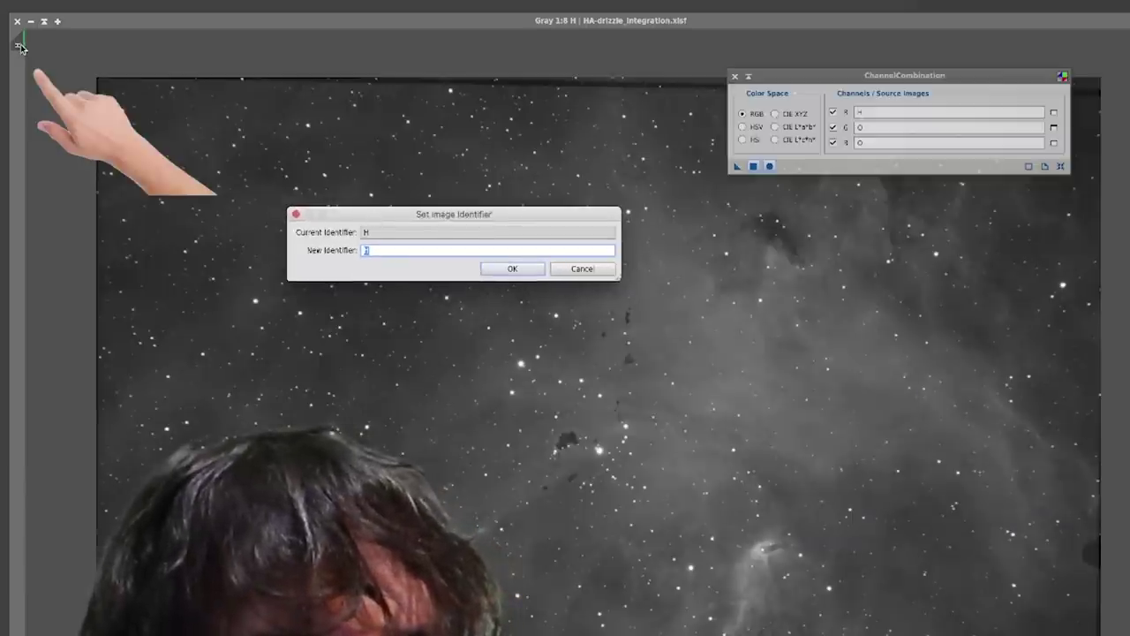
click(384, 252)
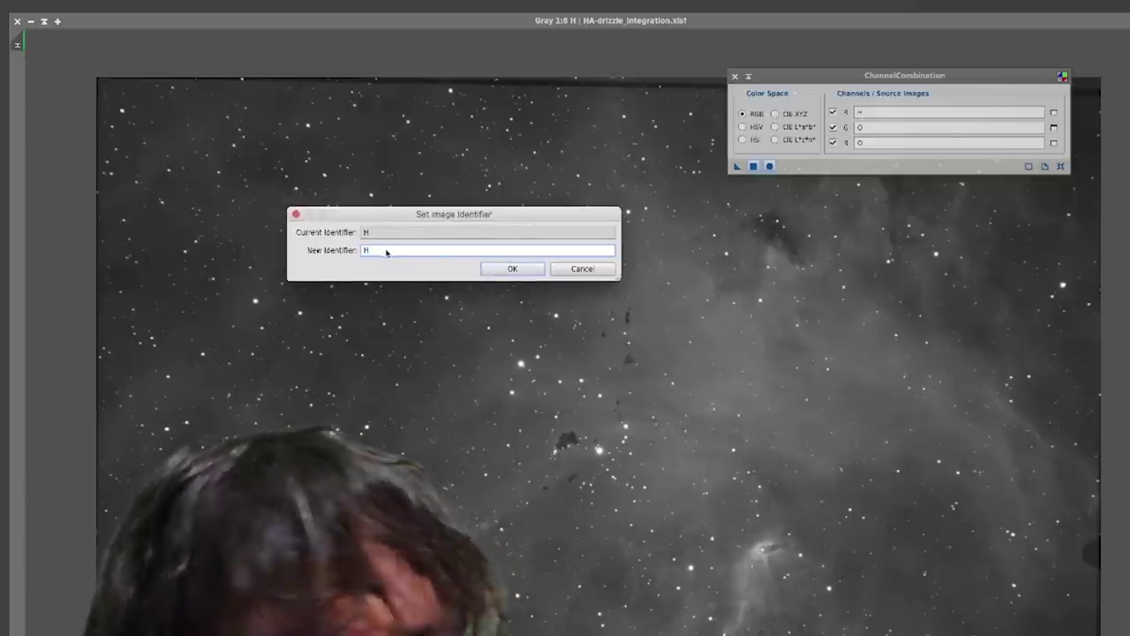
click(512, 268)
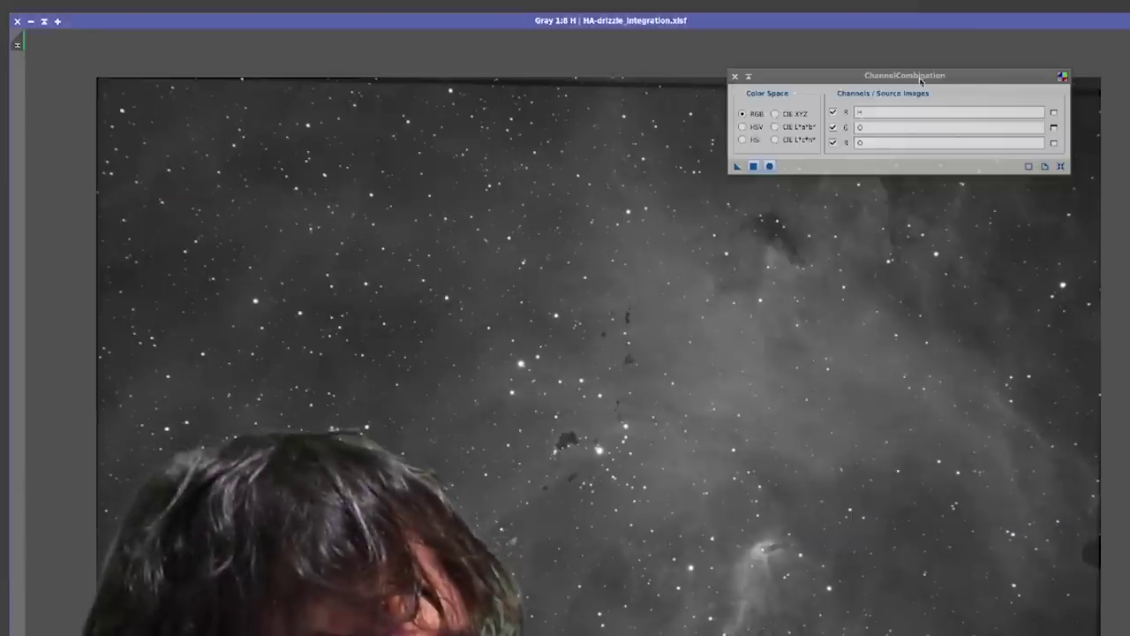
Combine R=H, G=O, B=O into a new colour image and auto-stretch it with STF
drag(918, 78, 812, 81)
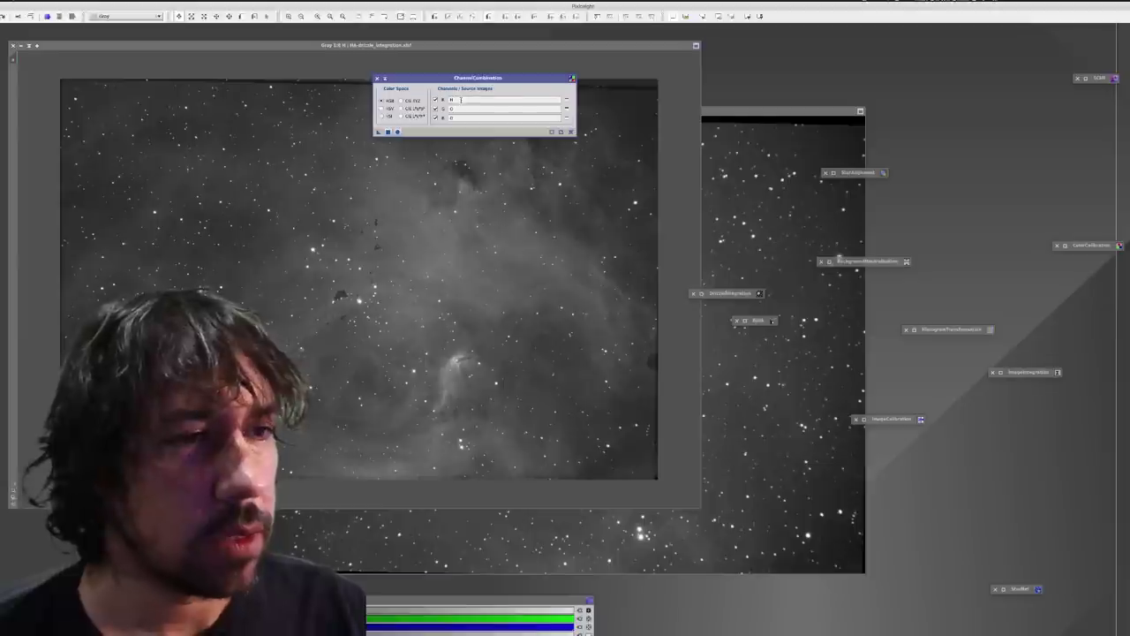
click(458, 117)
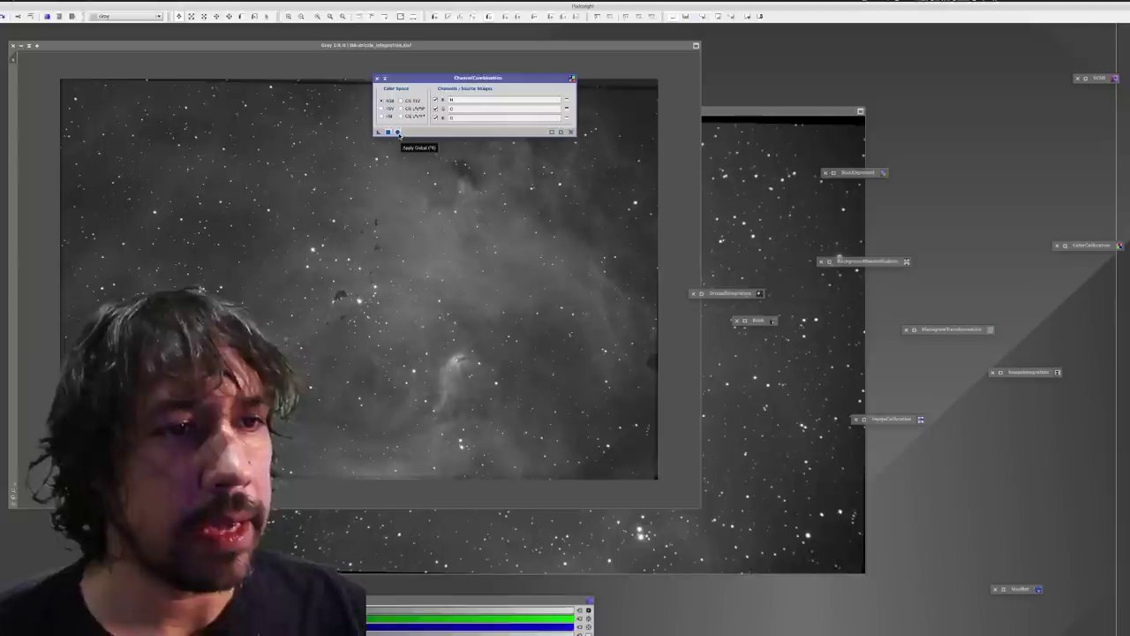
click(398, 134)
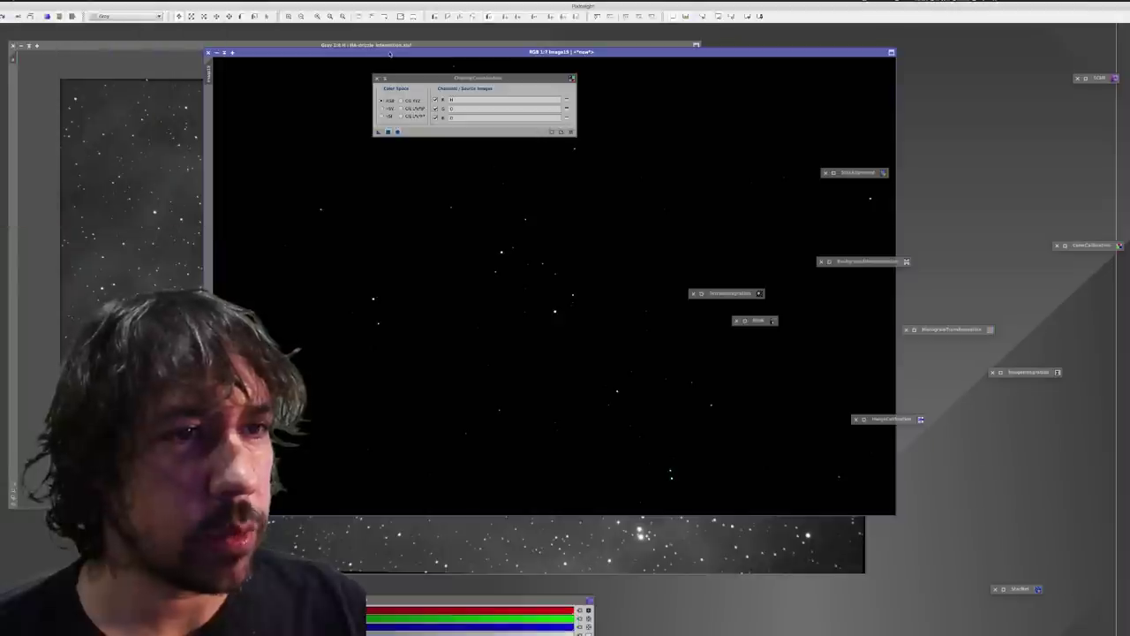
drag(389, 55, 225, 57)
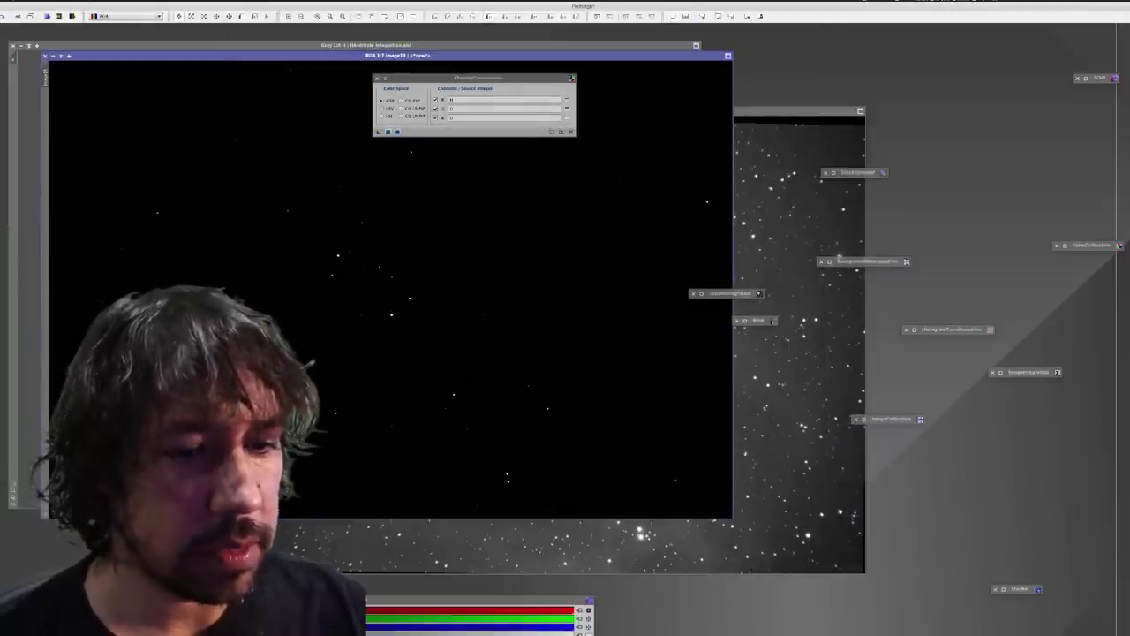
key(ctrl+a)
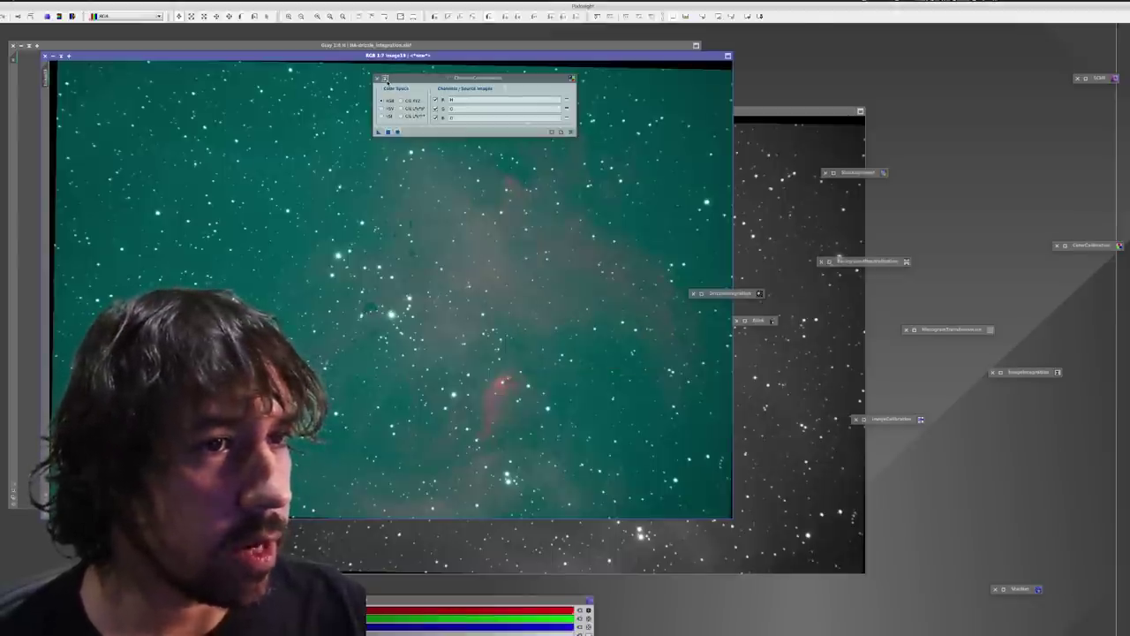
Run ColorCalibration on the HOO image, using the target image itself as white reference
click(385, 79)
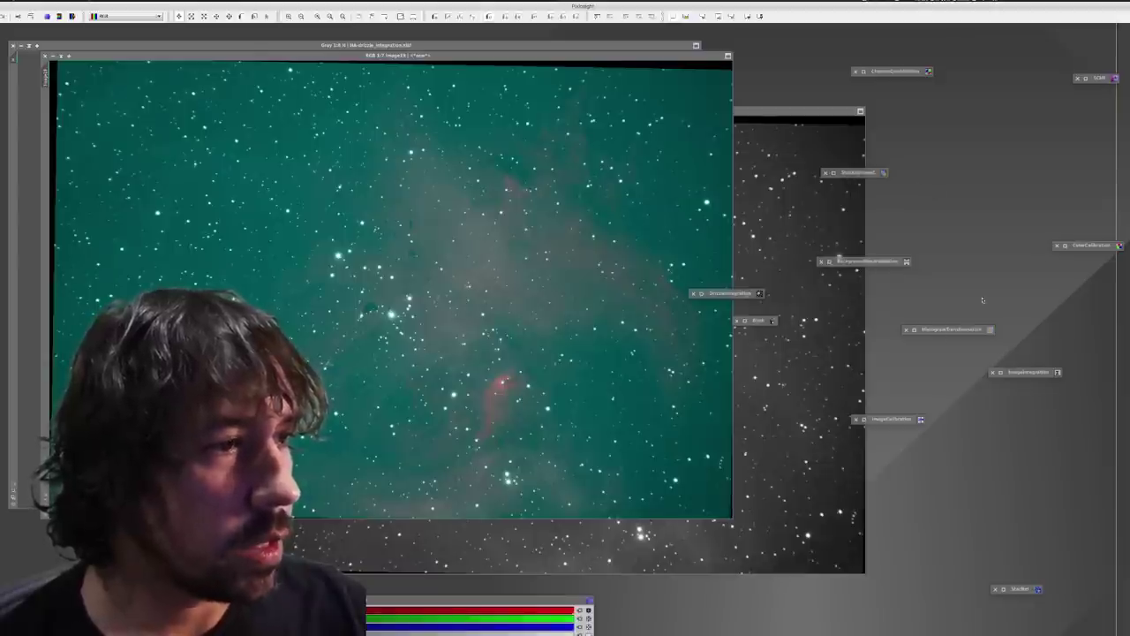
double_click(1084, 245)
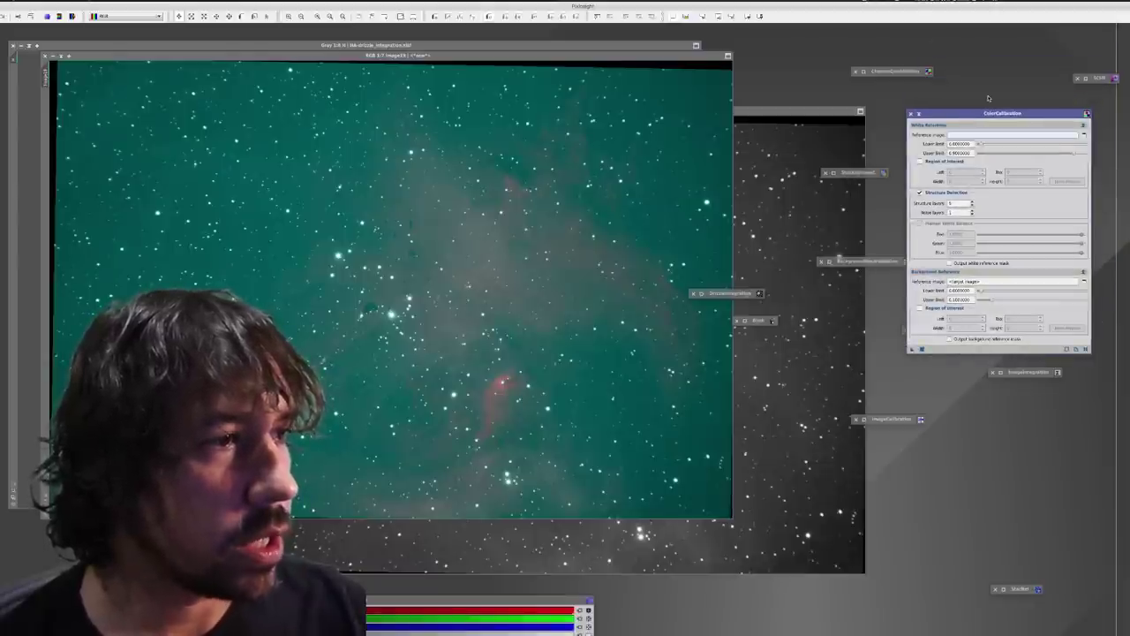
drag(978, 116, 799, 66)
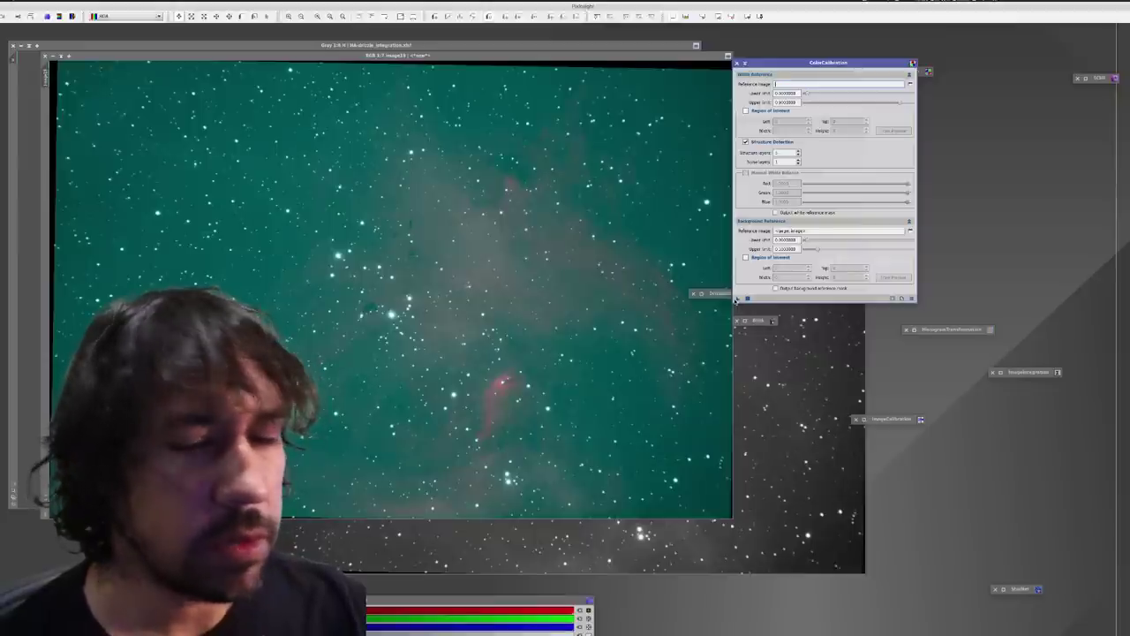
drag(736, 302, 740, 309)
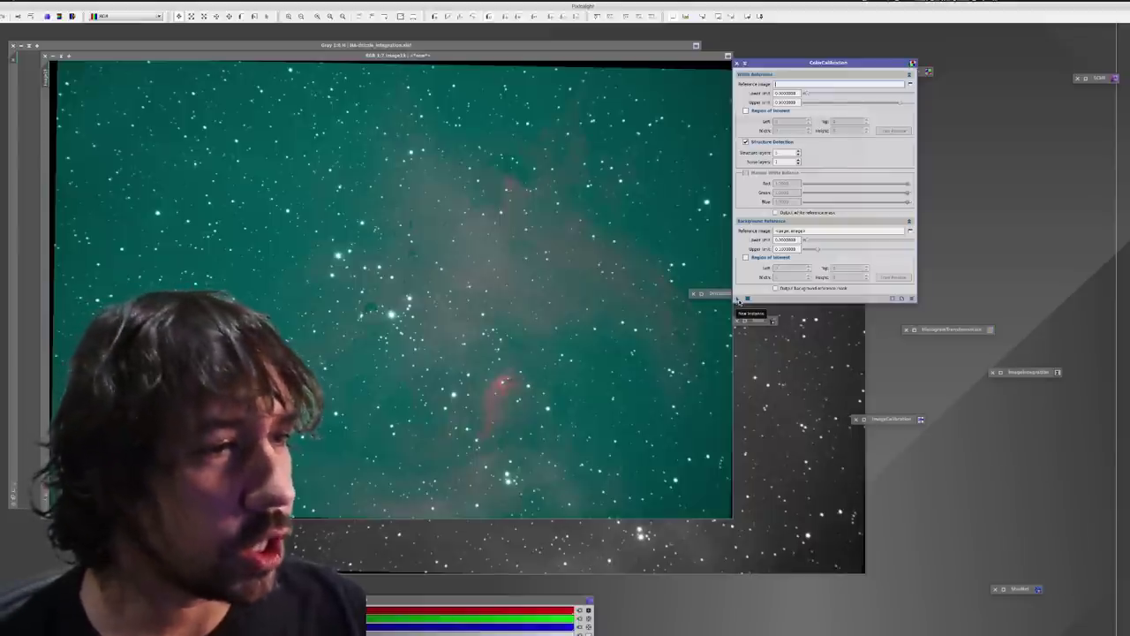
click(738, 301)
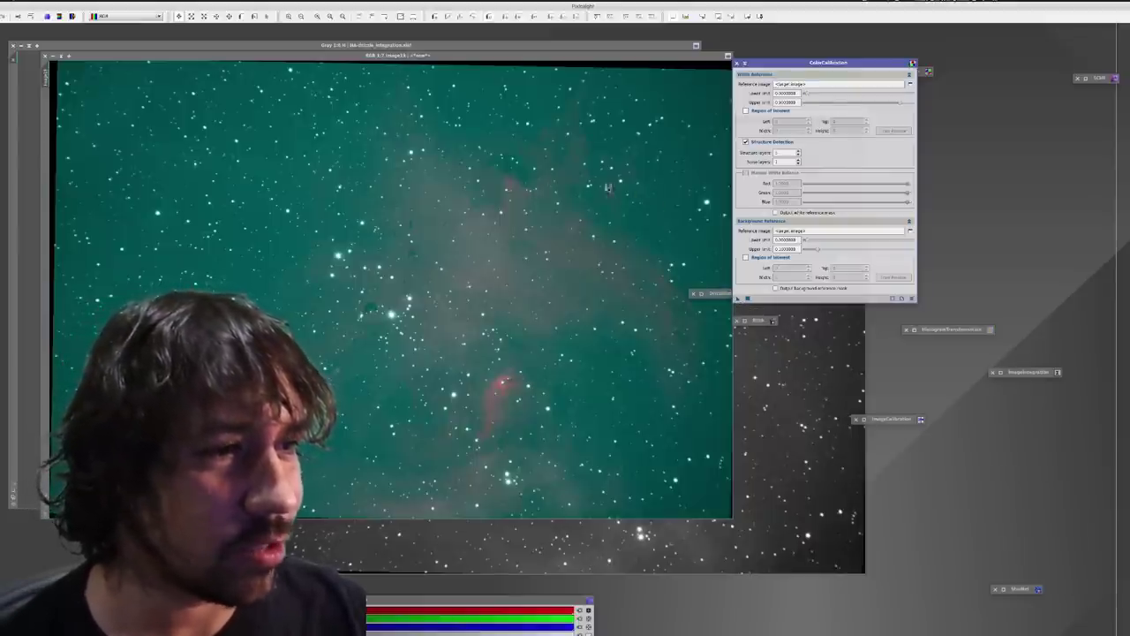
click(524, 198)
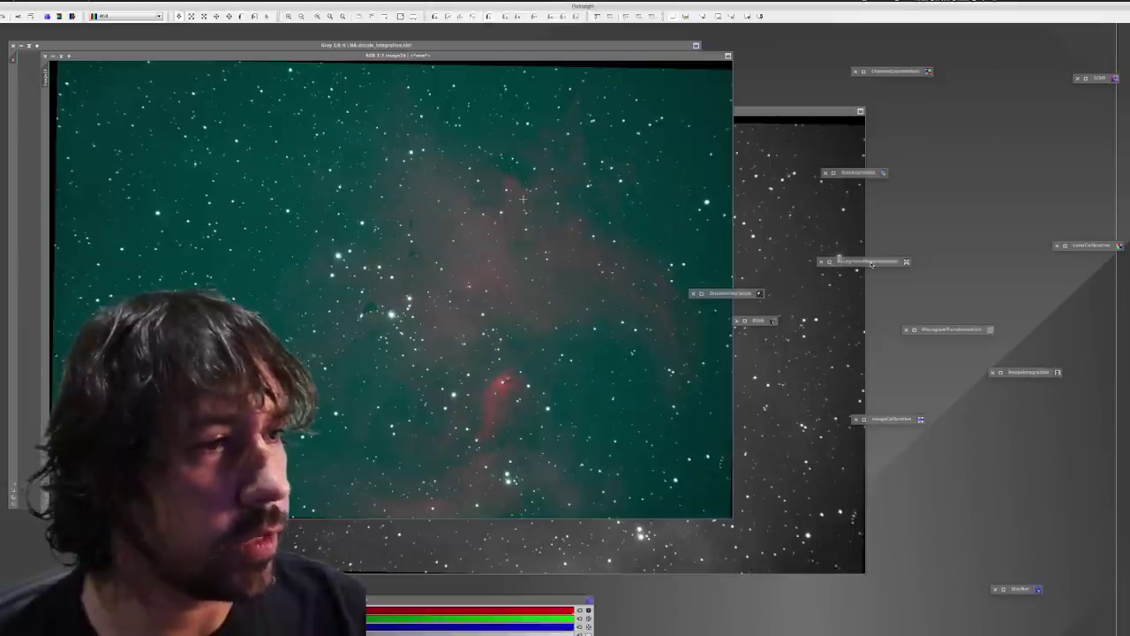
Open BackgroundNeutralization and point it at the HOO image as the target
double_click(871, 262)
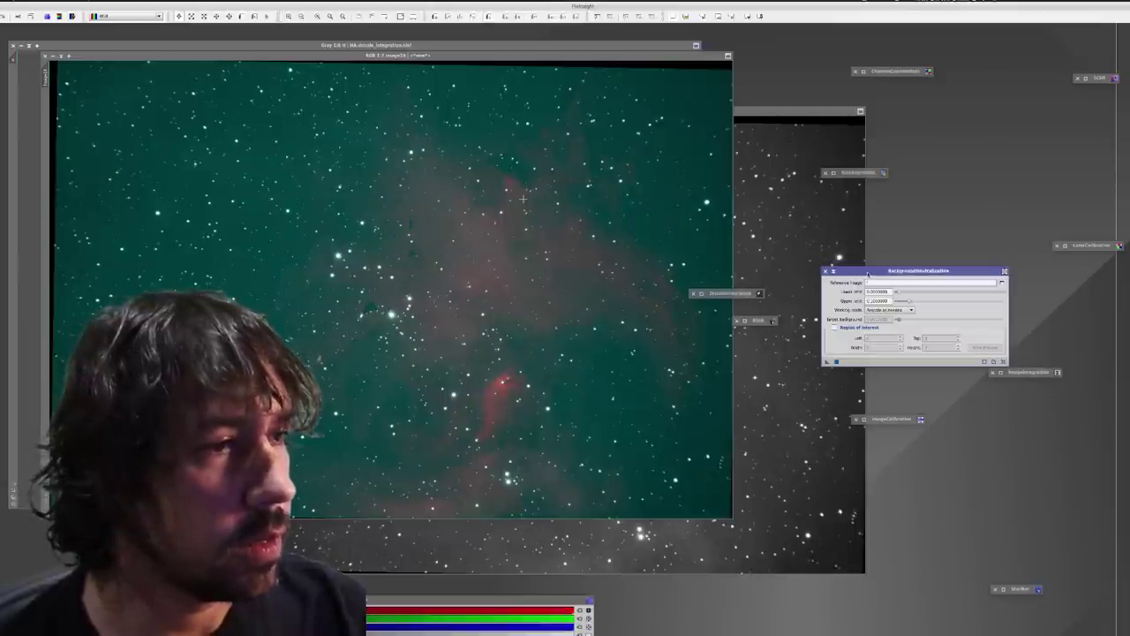
drag(874, 269, 890, 181)
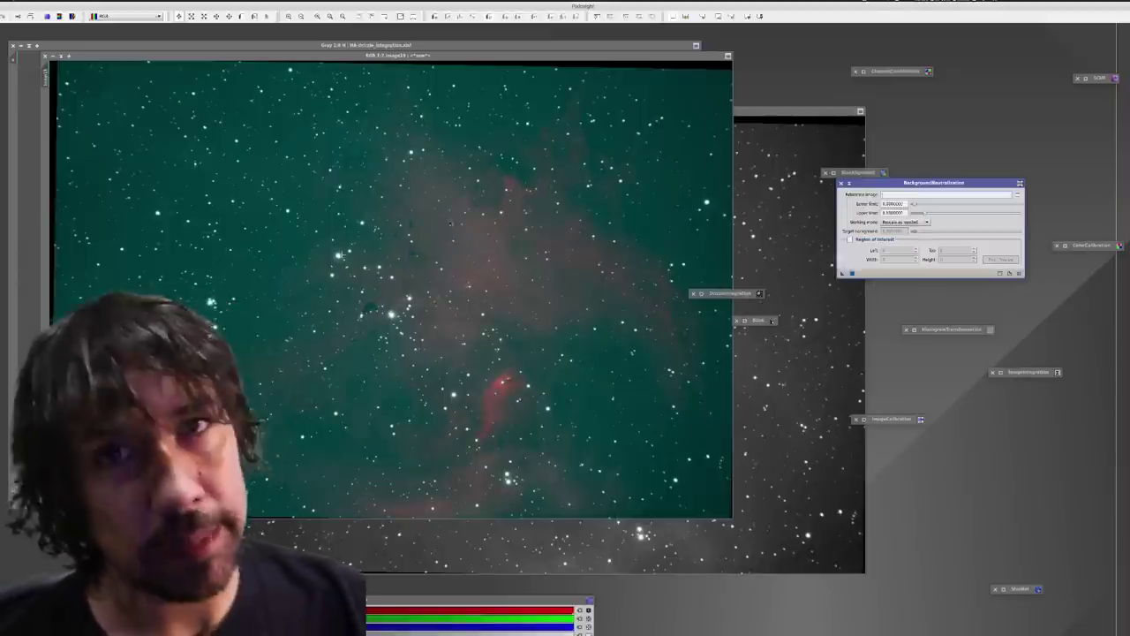
click(358, 144)
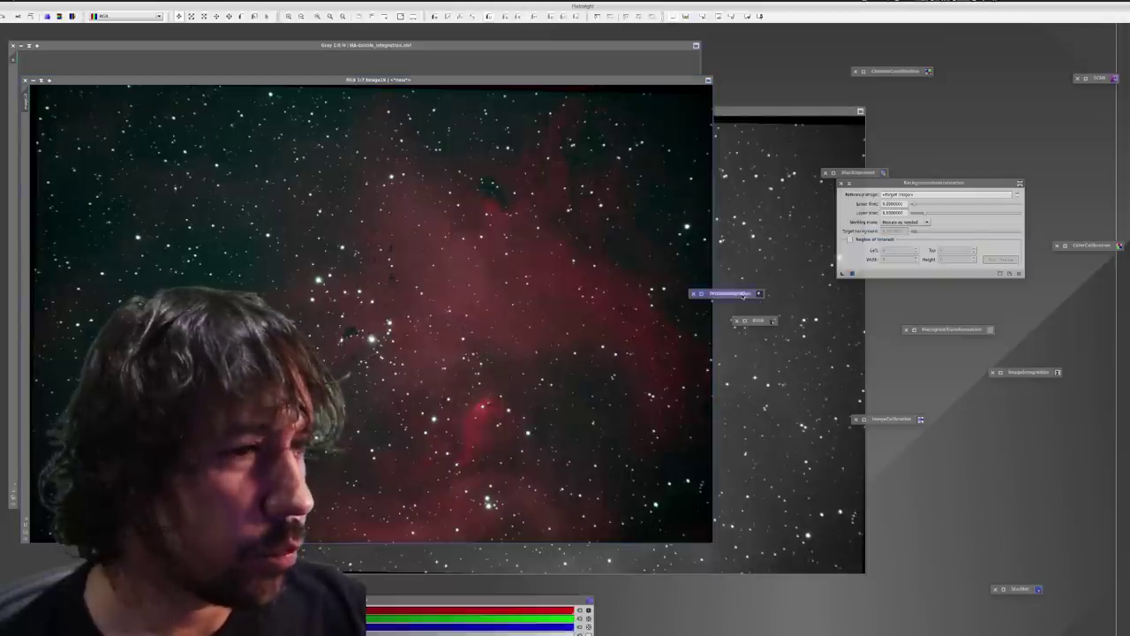
drag(744, 296, 785, 221)
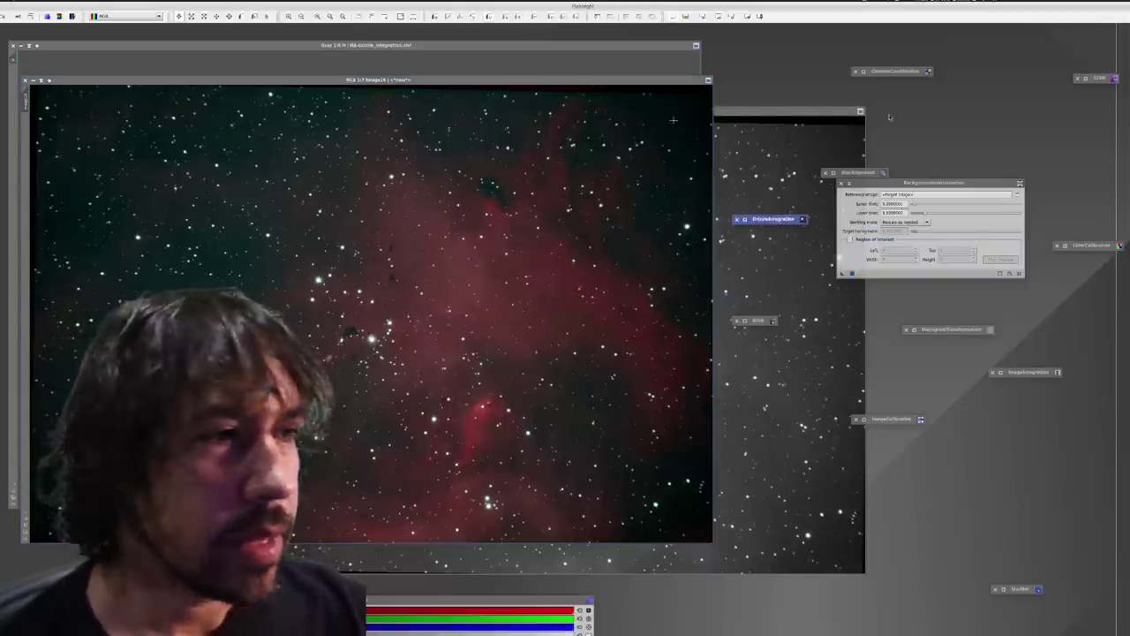
Apply SCNR green removal (Average Neutral, amount 1.00) to the HOO image
drag(1099, 77, 1048, 70)
double_click(1047, 70)
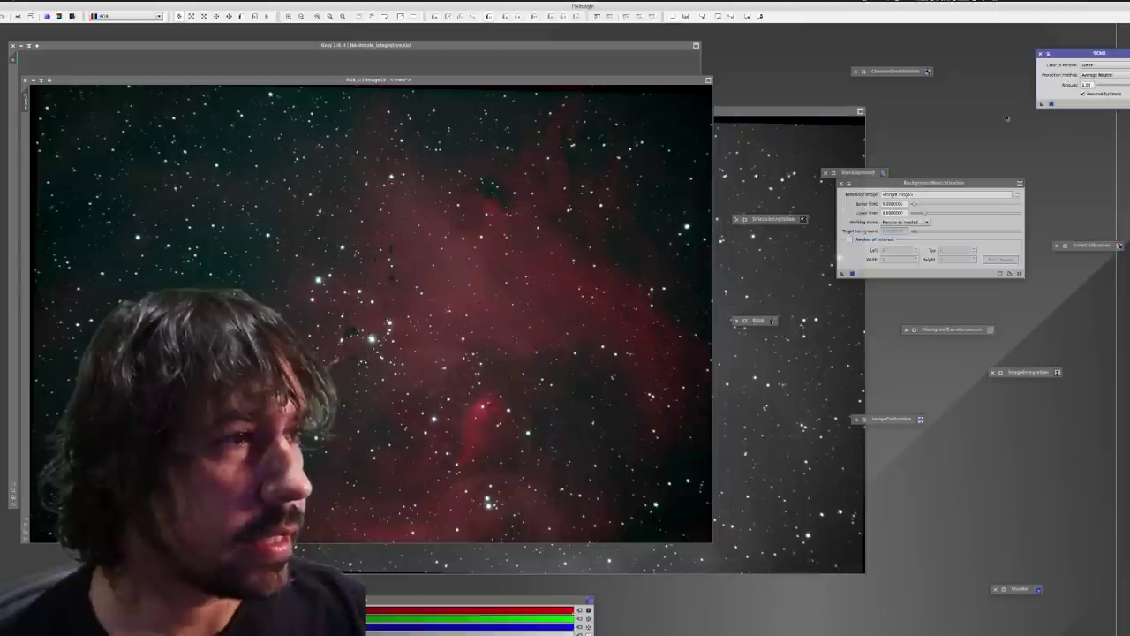
click(850, 184)
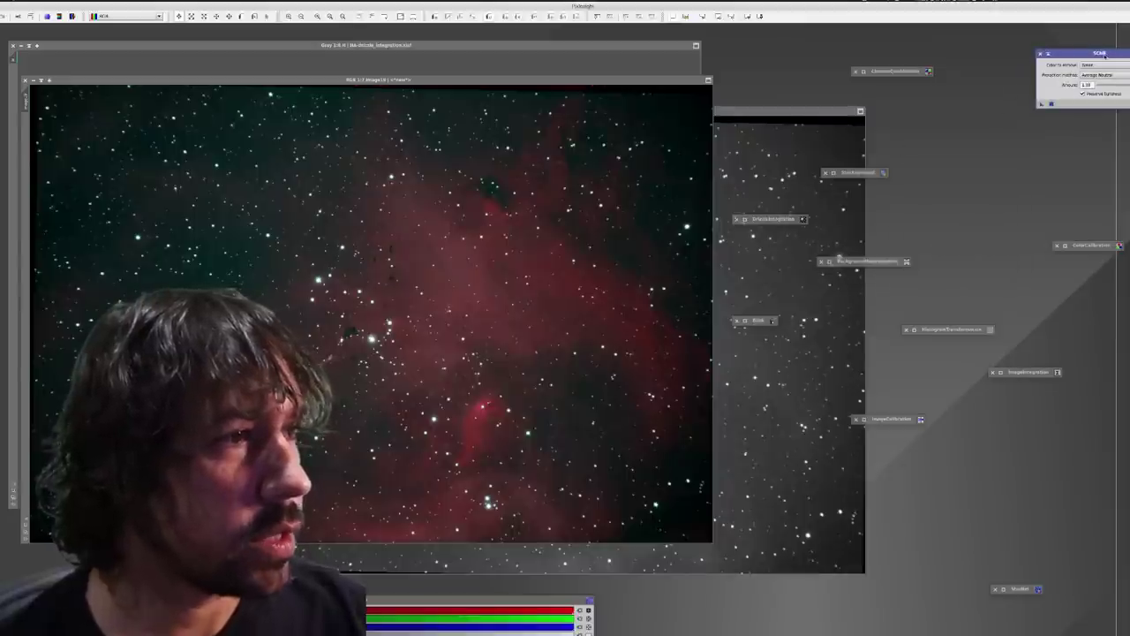
drag(1105, 55, 847, 51)
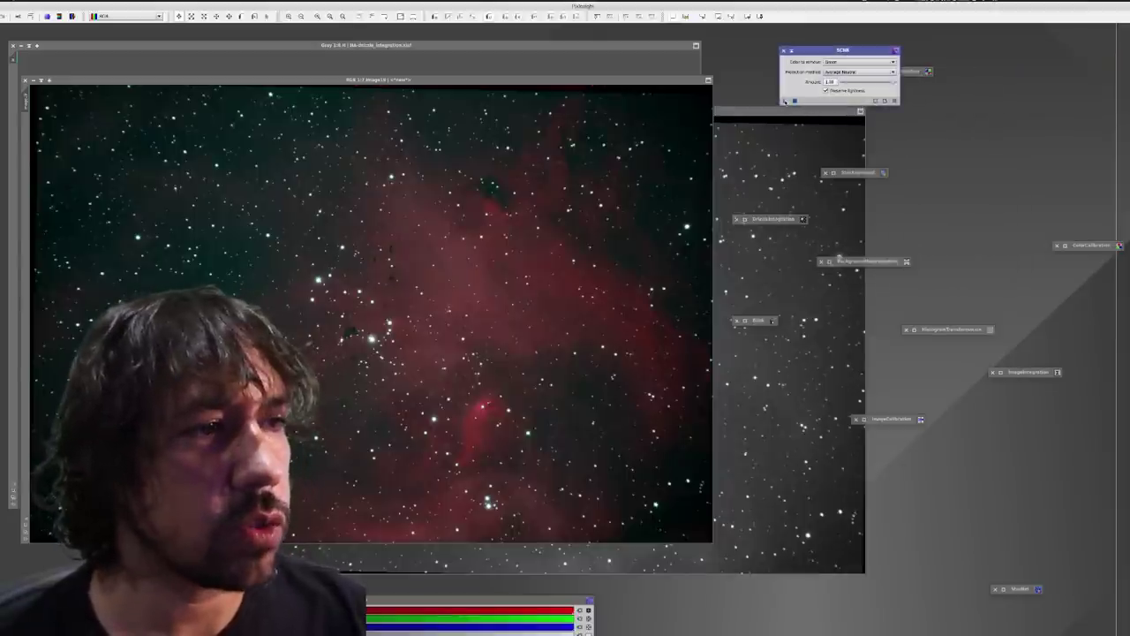
drag(785, 101, 437, 148)
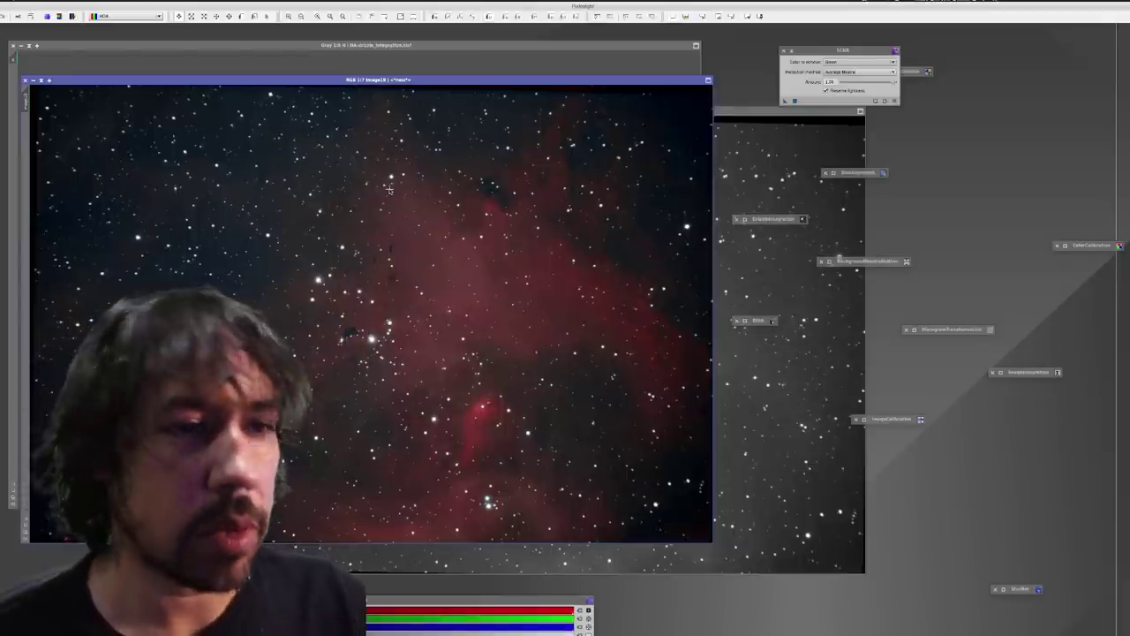
click(233, 69)
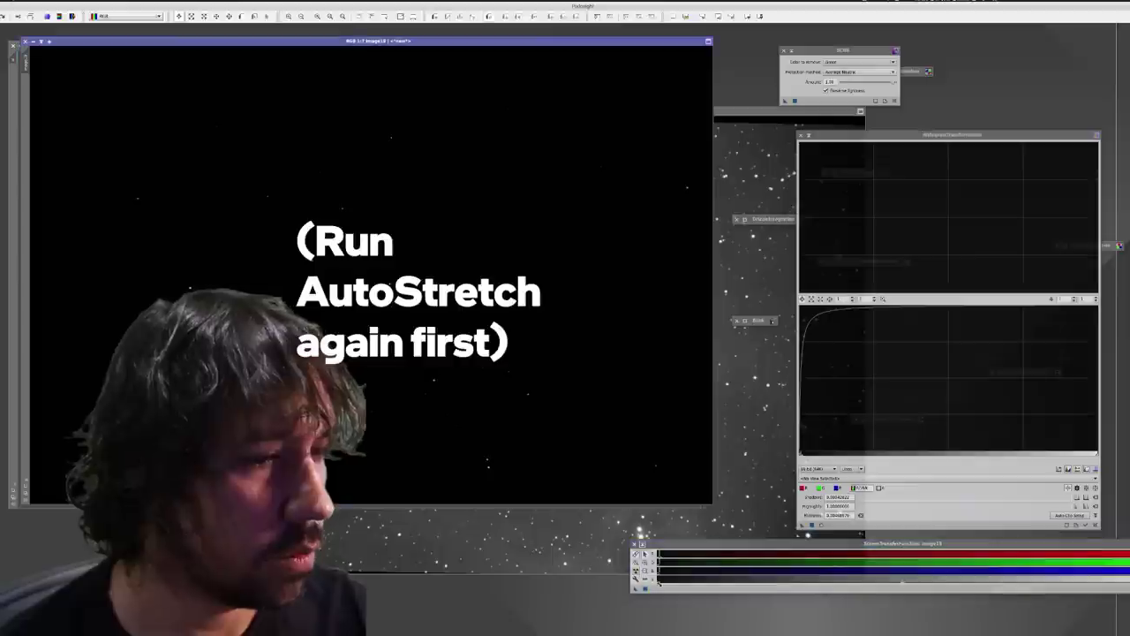
Make the STF auto-stretch permanent on the HOO image through HistogramTransformation, then reset the STF
key(ctrl+a)
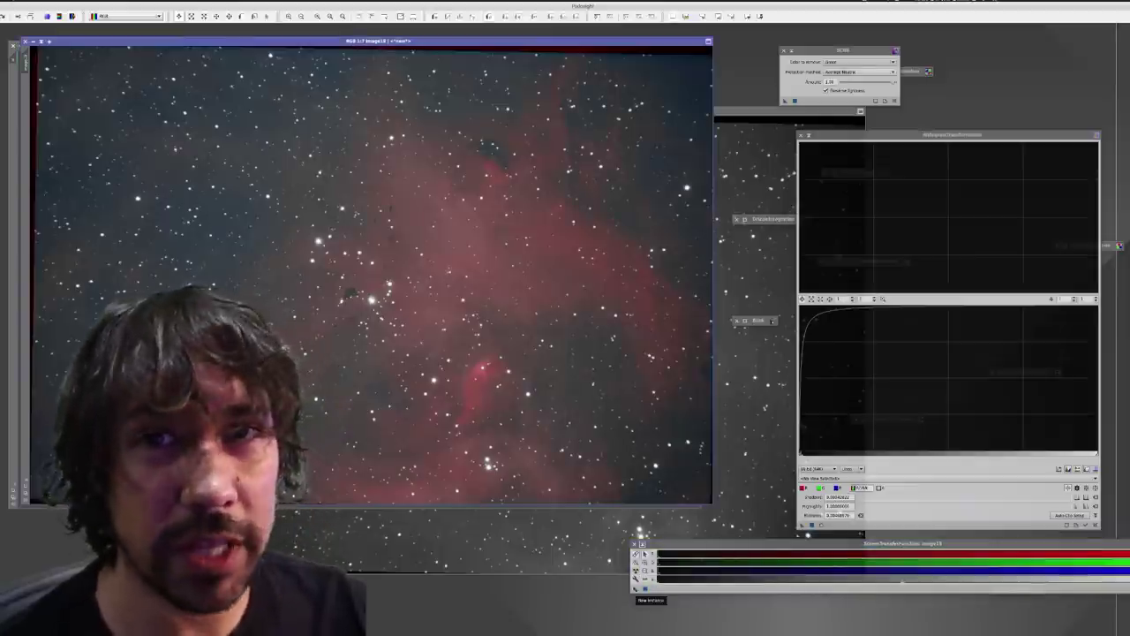
click(643, 585)
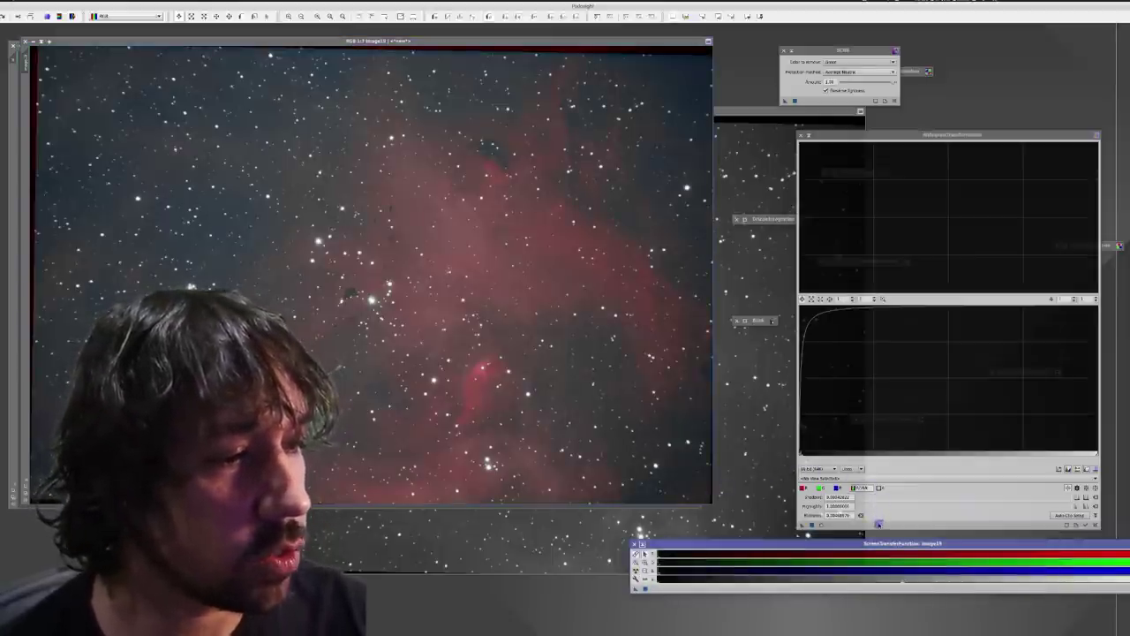
click(879, 524)
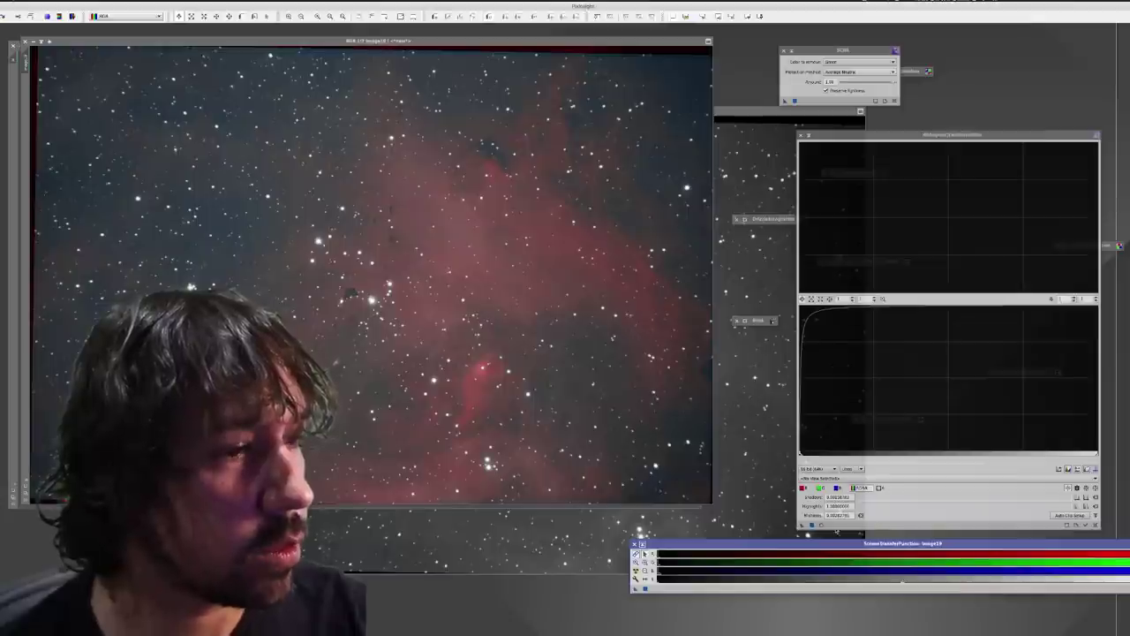
click(806, 529)
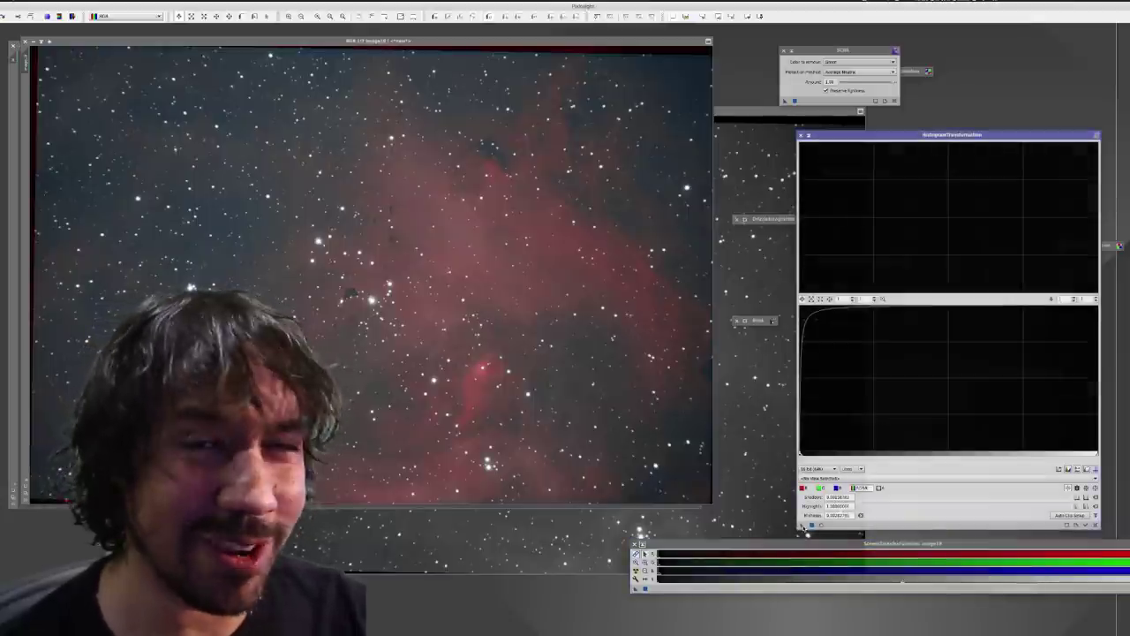
drag(806, 529, 520, 322)
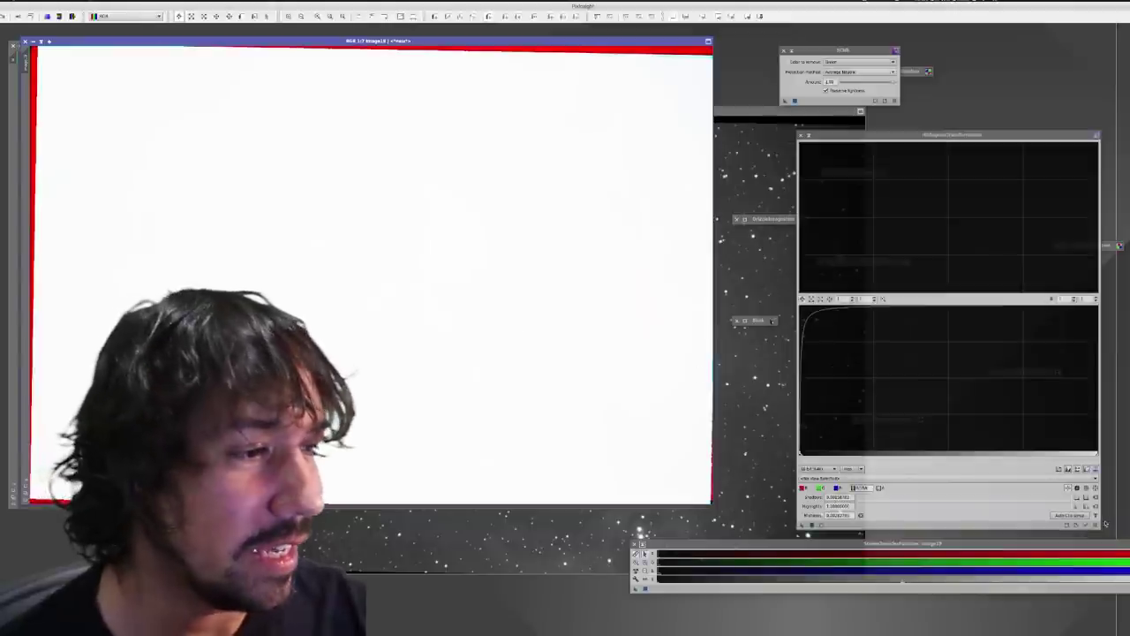
click(642, 553)
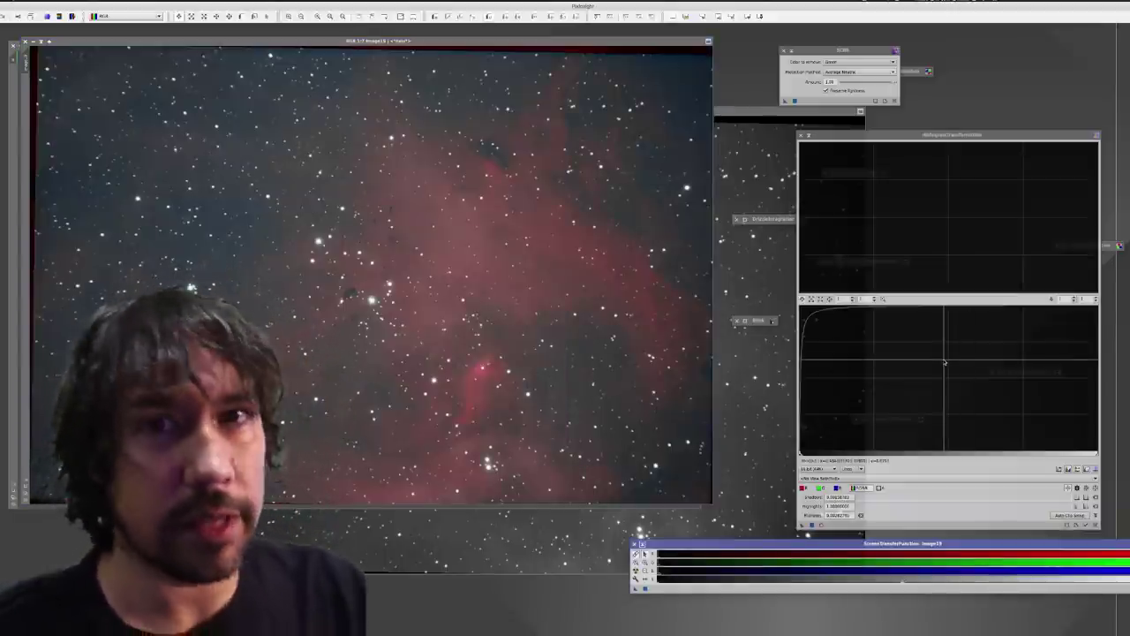
click(85, 33)
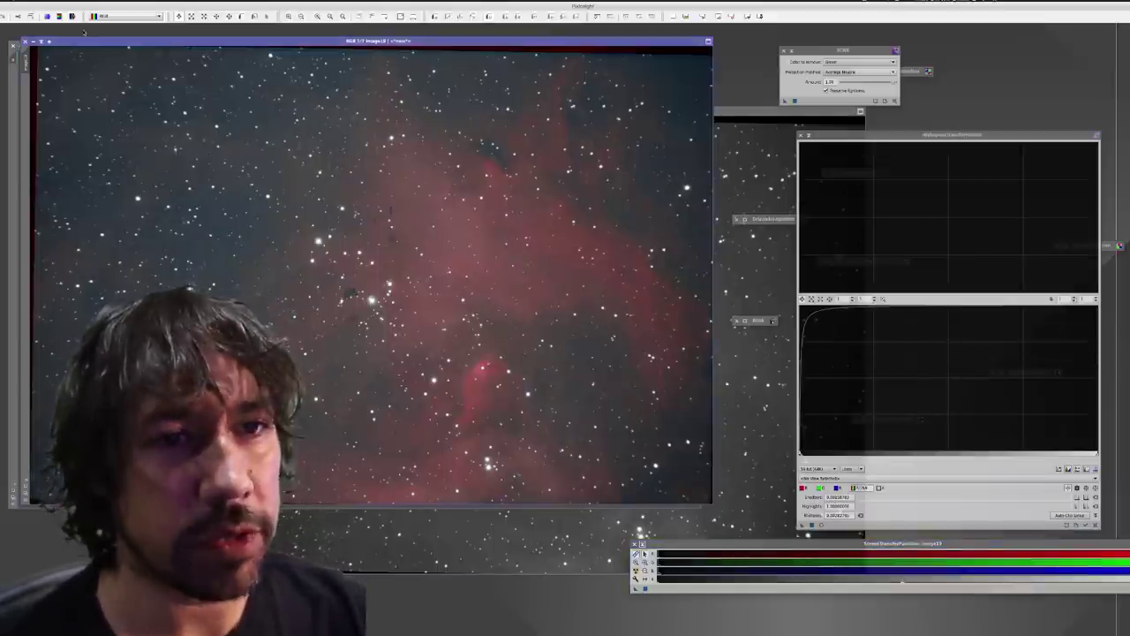
Permanently stretch the Ha image with the STF values via HistogramTransformation, then reset the STF
click(58, 16)
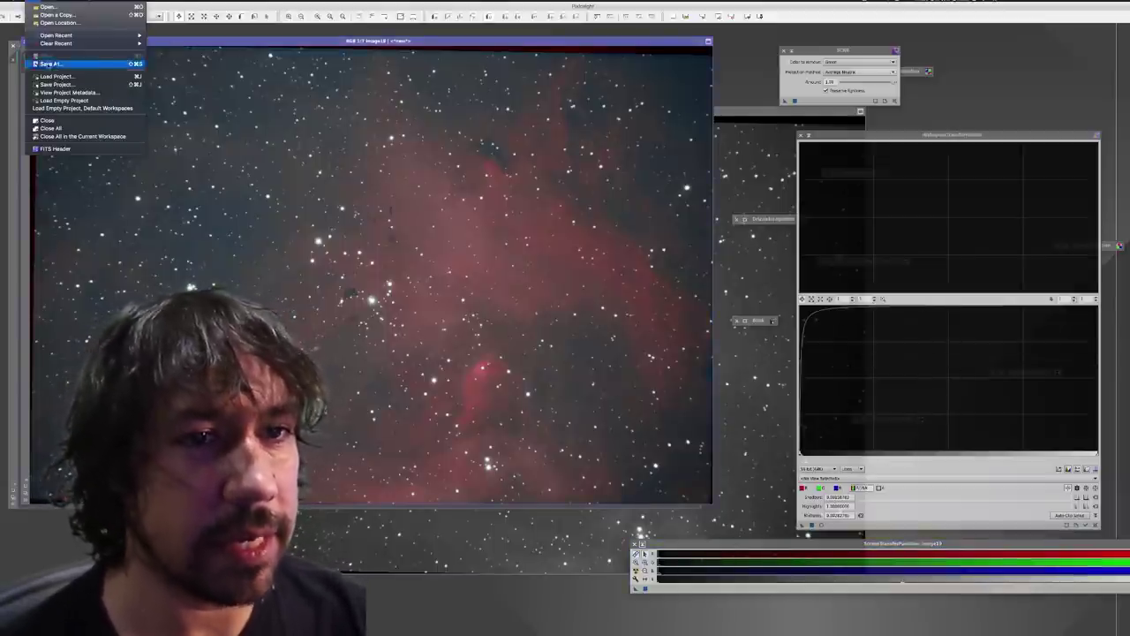
click(59, 16)
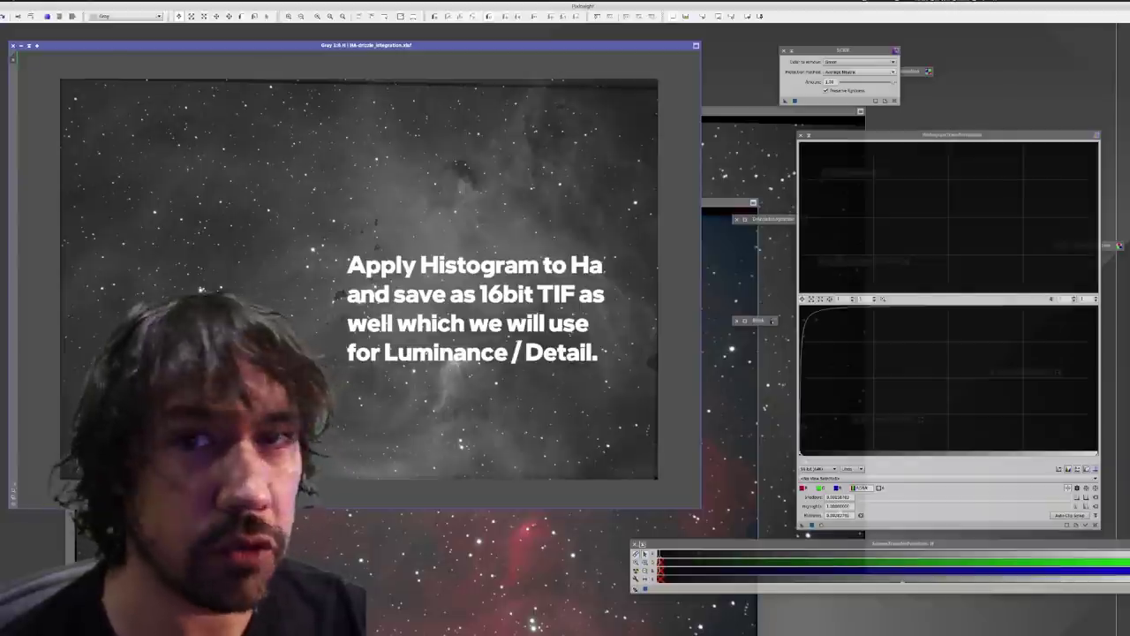
drag(636, 590, 849, 526)
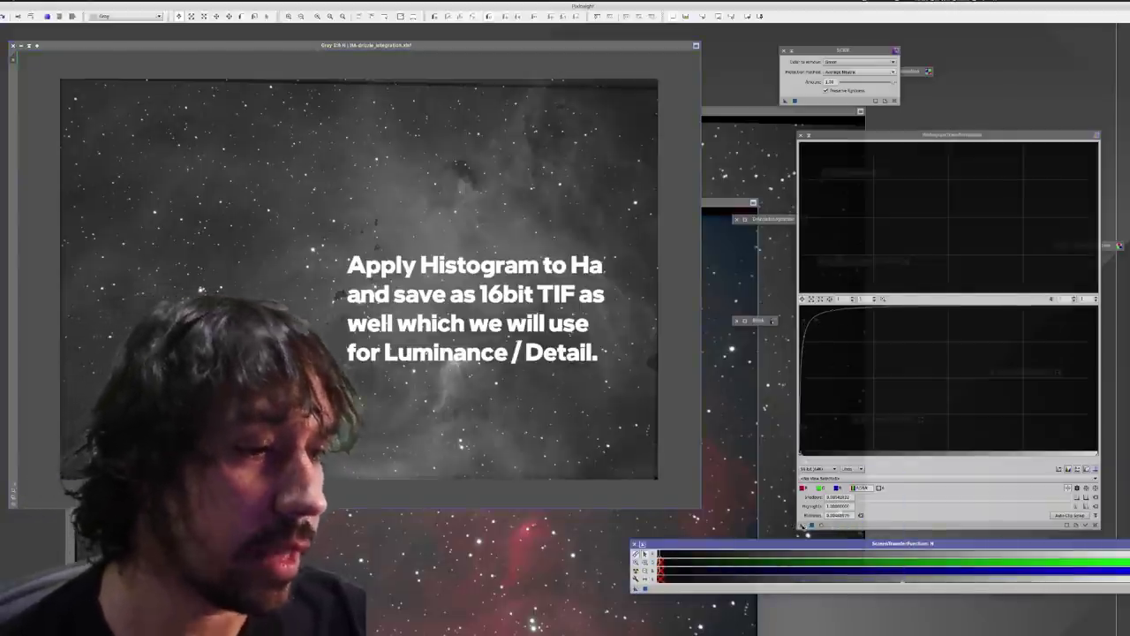
click(811, 524)
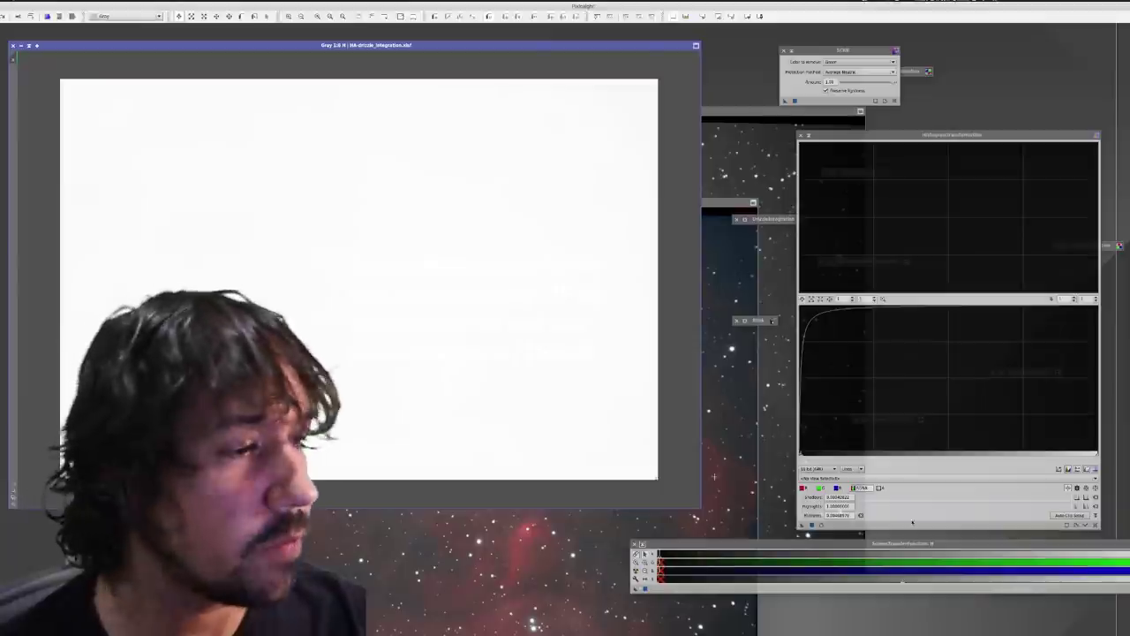
click(645, 579)
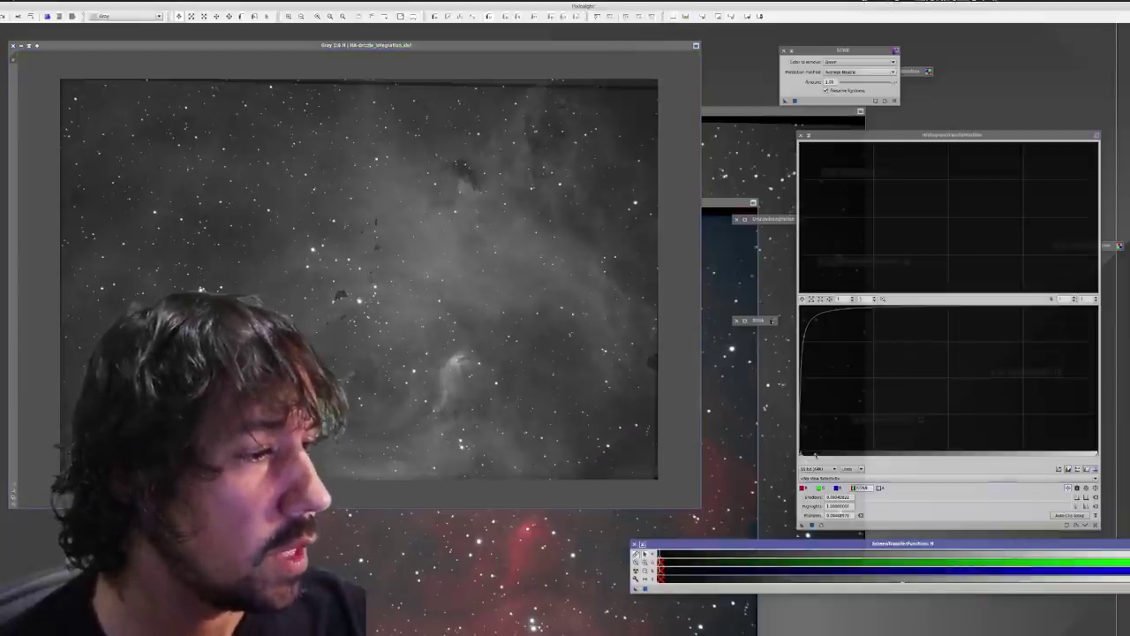
Save the stretched Ha image as HA-DBE.tif
click(39, 1)
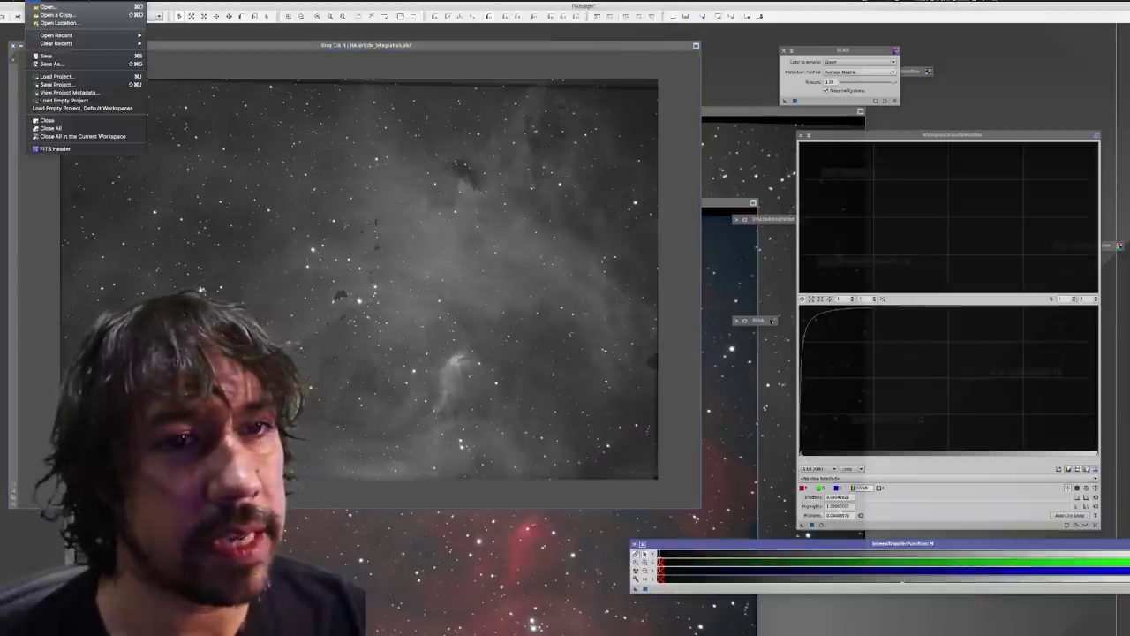
click(51, 64)
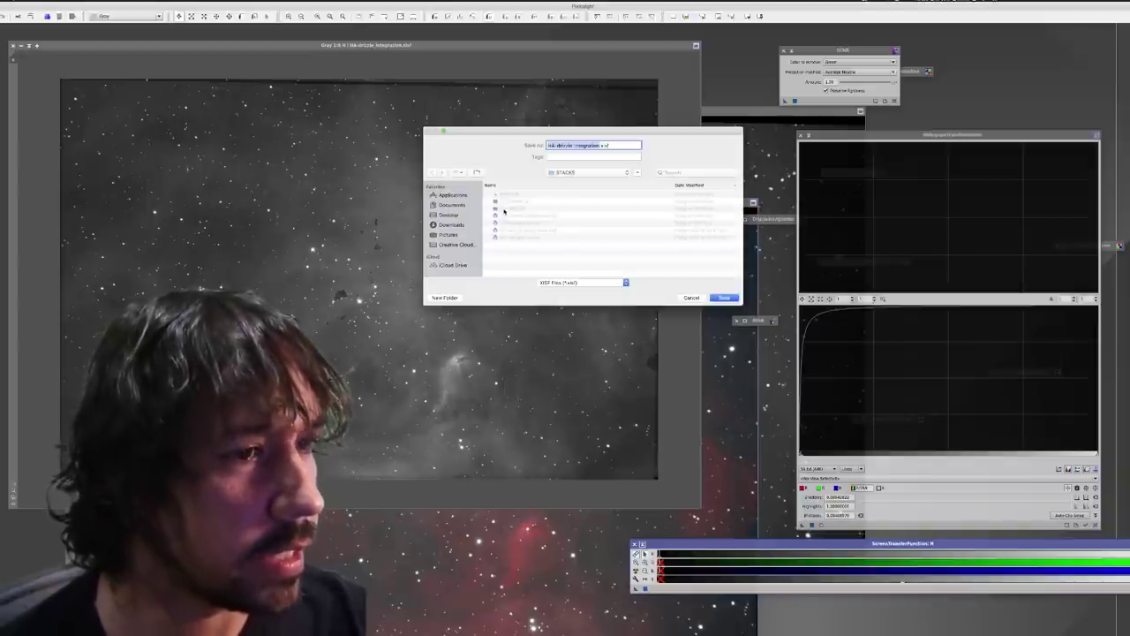
text(HA-DBE.tif)
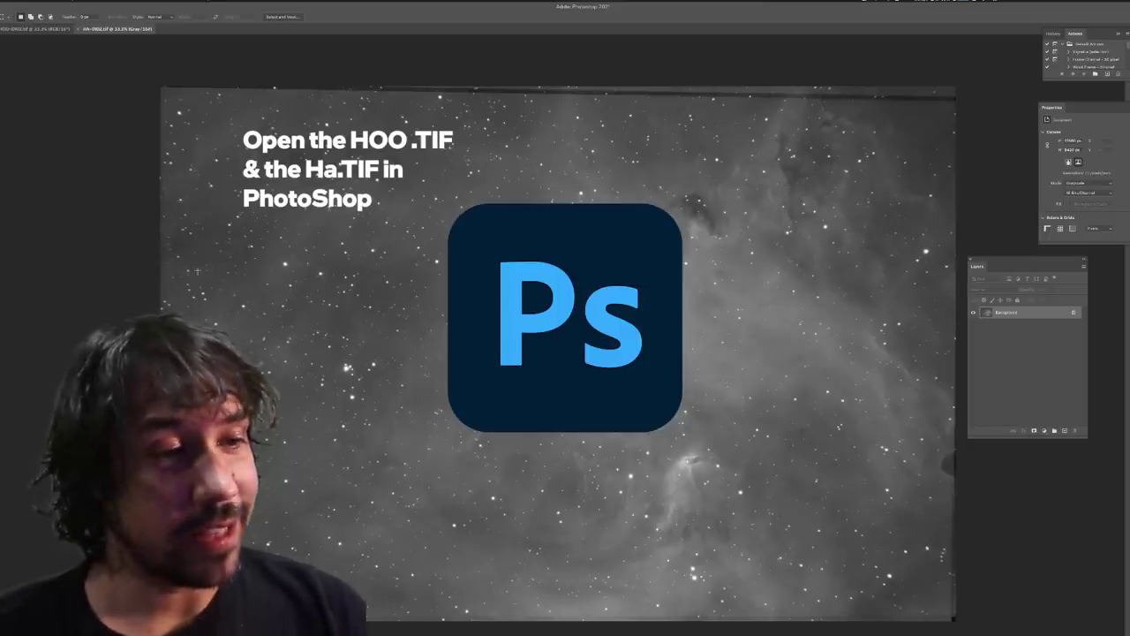
Convert the grey Ha document to RGB Color mode
click(67, 30)
key(ctrl+Tab)
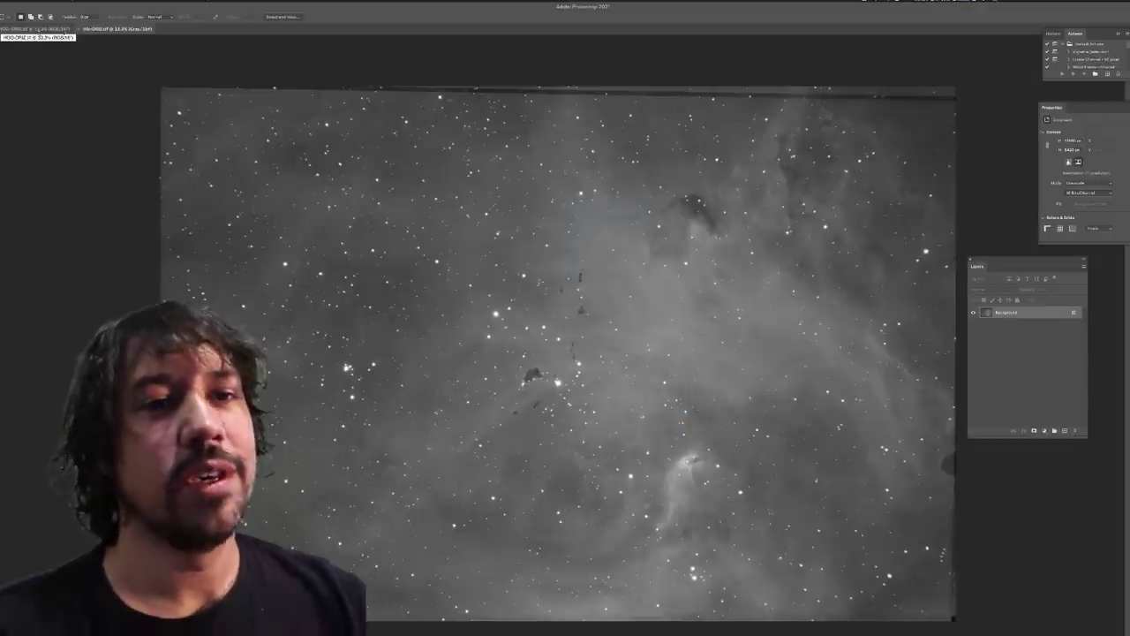
click(20, 29)
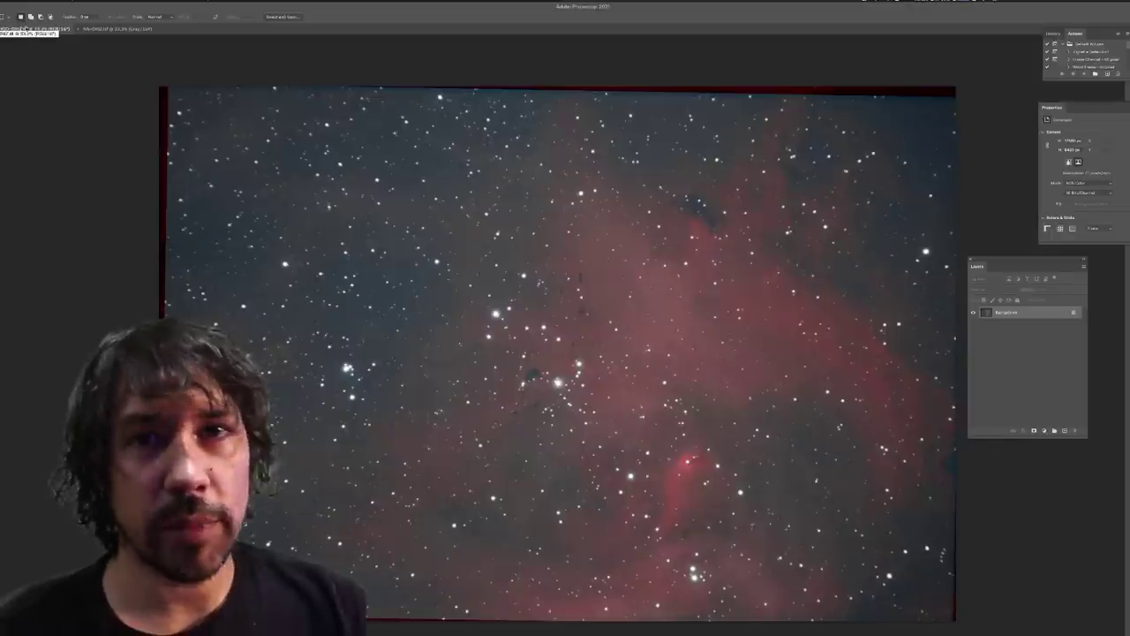
click(110, 30)
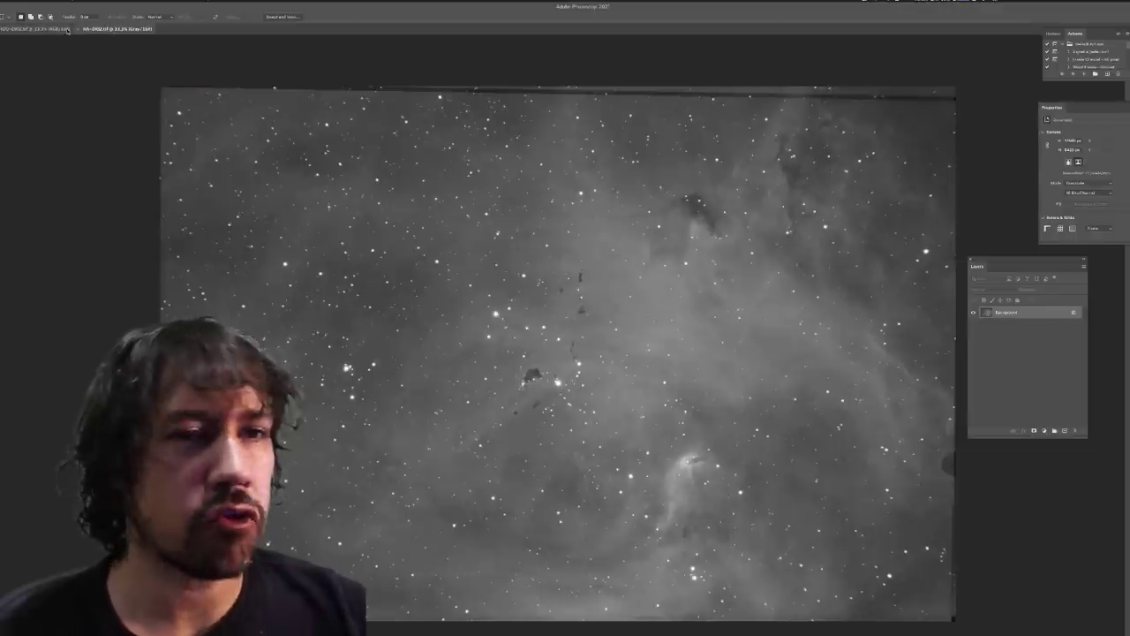
click(39, 29)
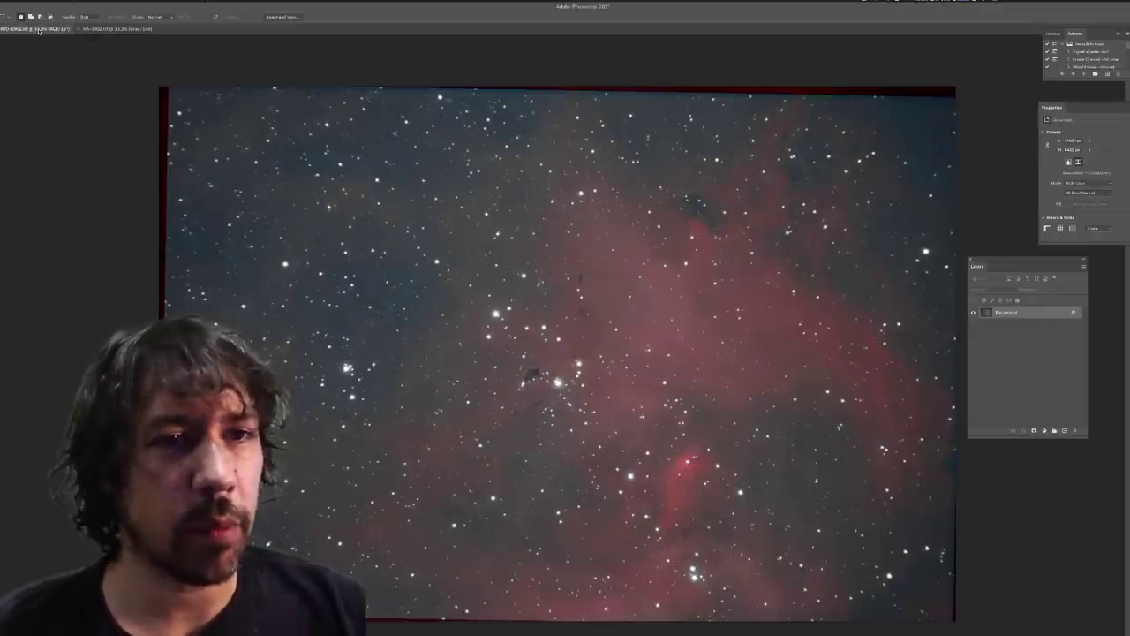
click(97, 29)
click(73, 1)
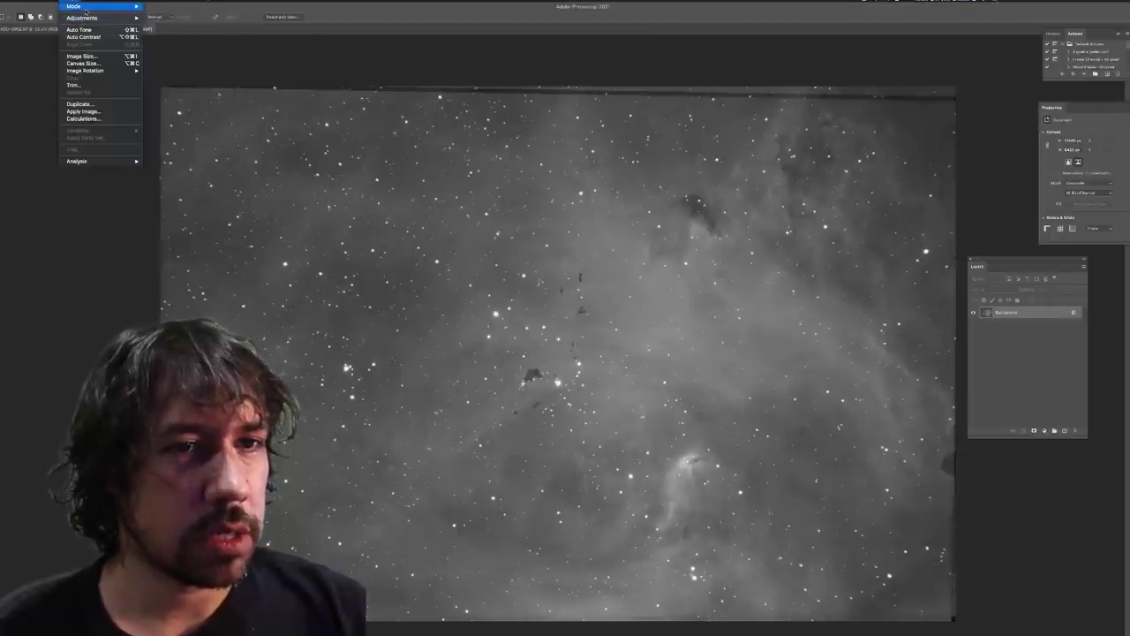
mouse_move(98, 6)
click(154, 38)
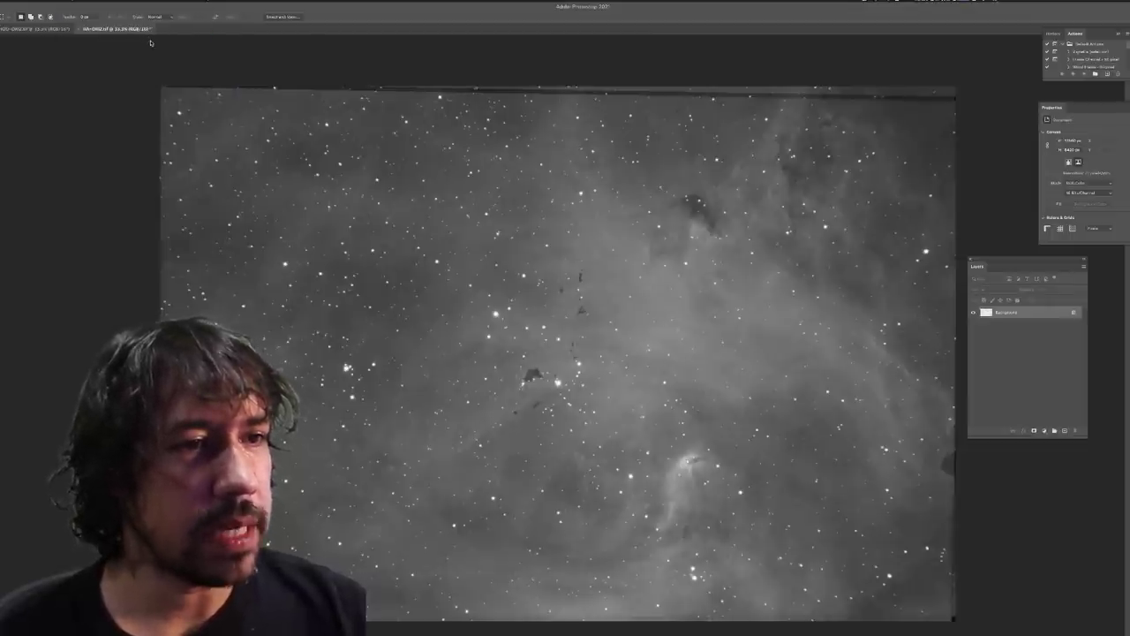
Select all of the HOO image and copy it, then return to the Ha document
click(36, 28)
click(64, 3)
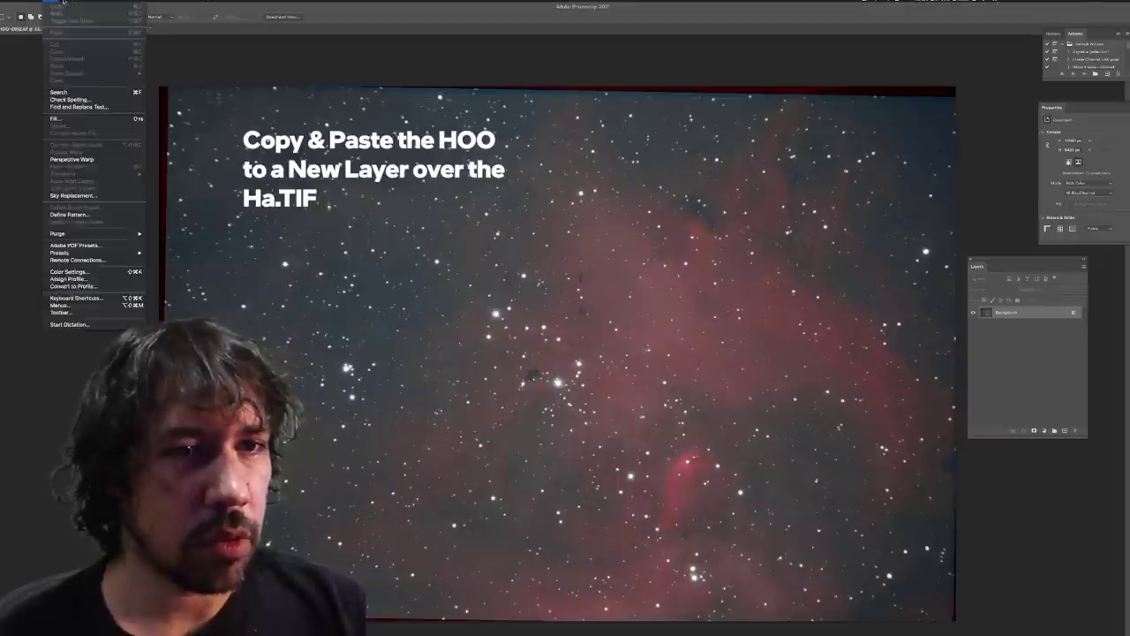
click(64, 3)
key(super+a)
click(63, 2)
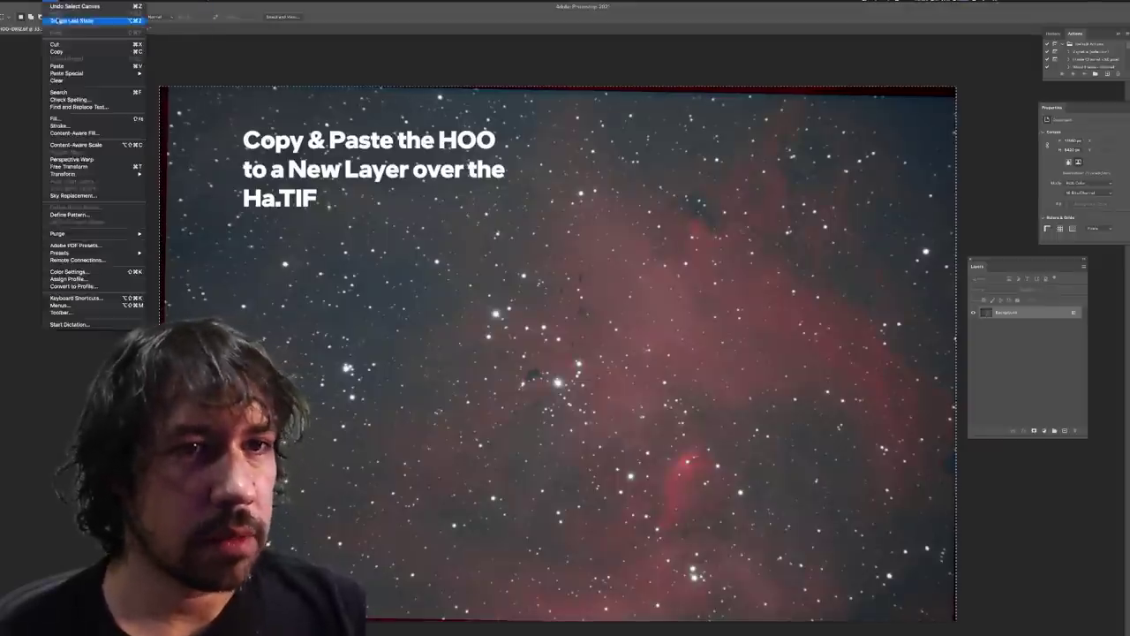
click(56, 52)
click(115, 28)
click(64, 3)
Paste the HOO image as Layer 1 in Color blend mode, then select the Background layer
click(57, 65)
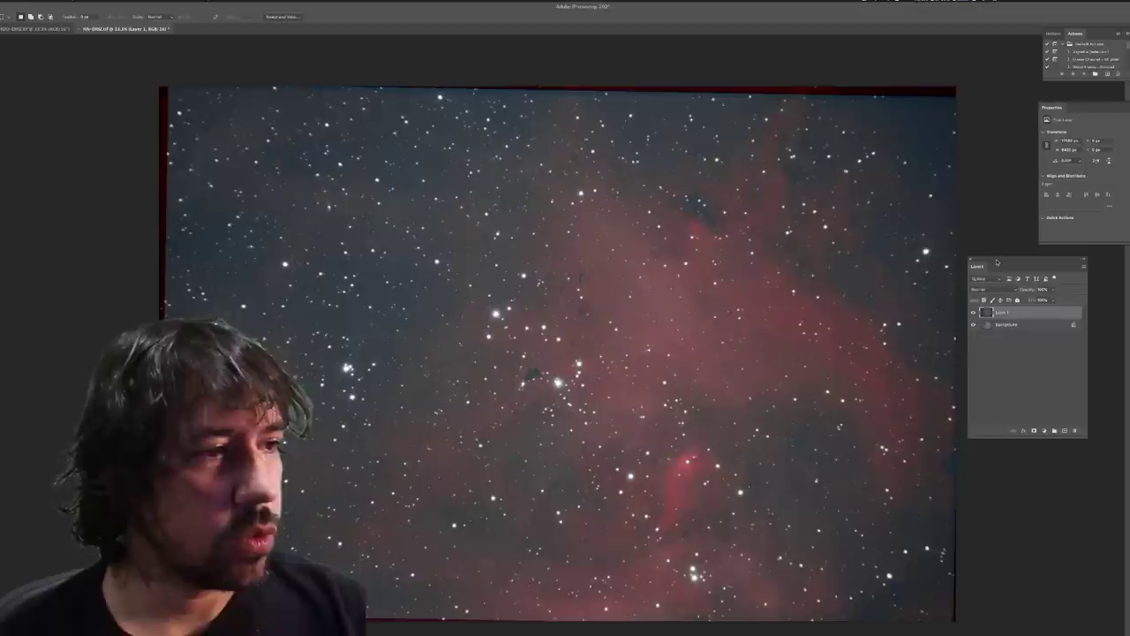
drag(991, 262, 917, 241)
click(897, 270)
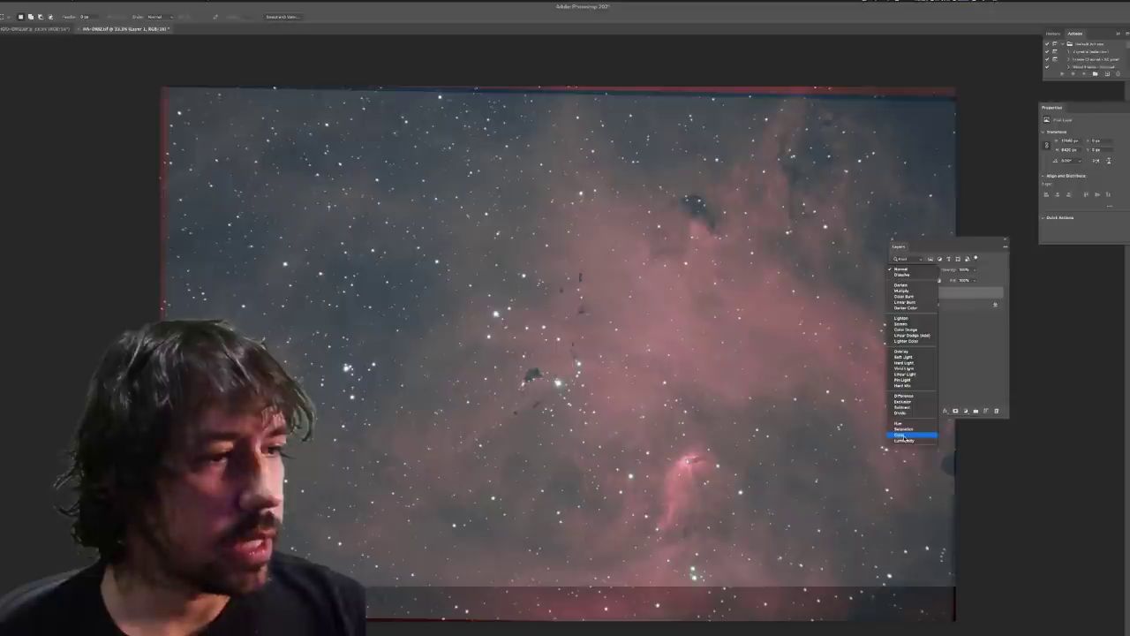
click(900, 436)
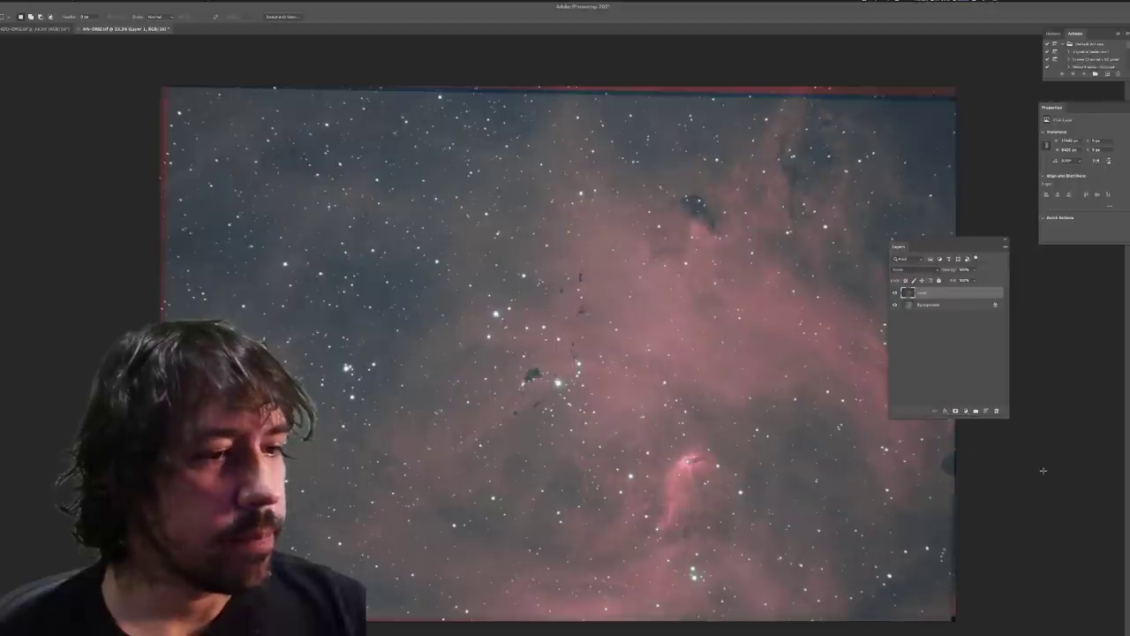
drag(933, 242, 1025, 283)
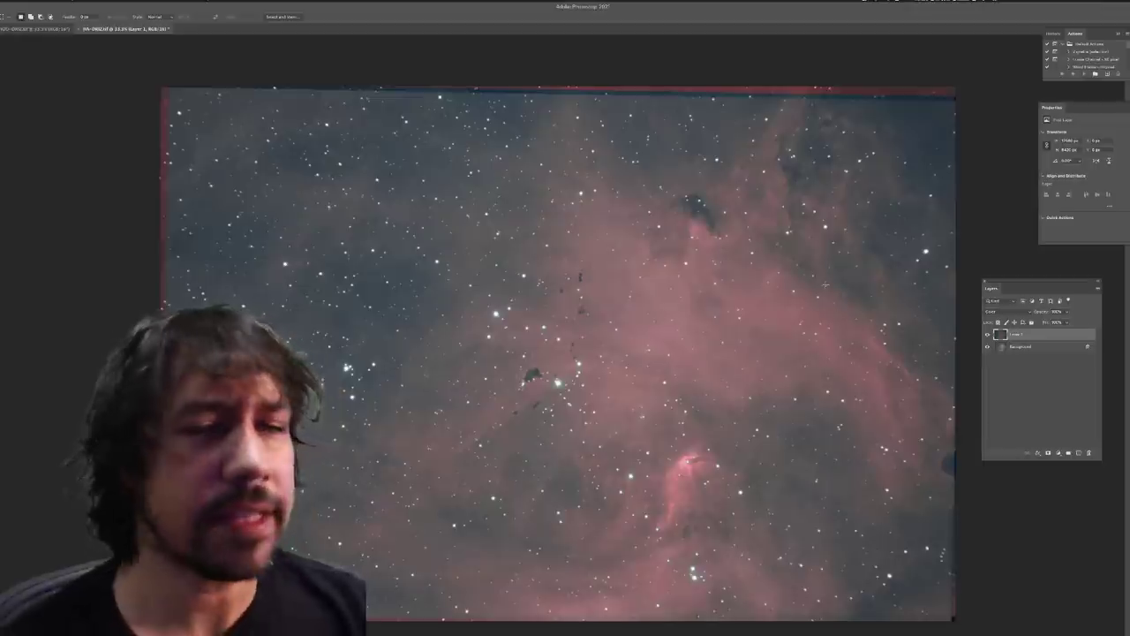
click(1001, 347)
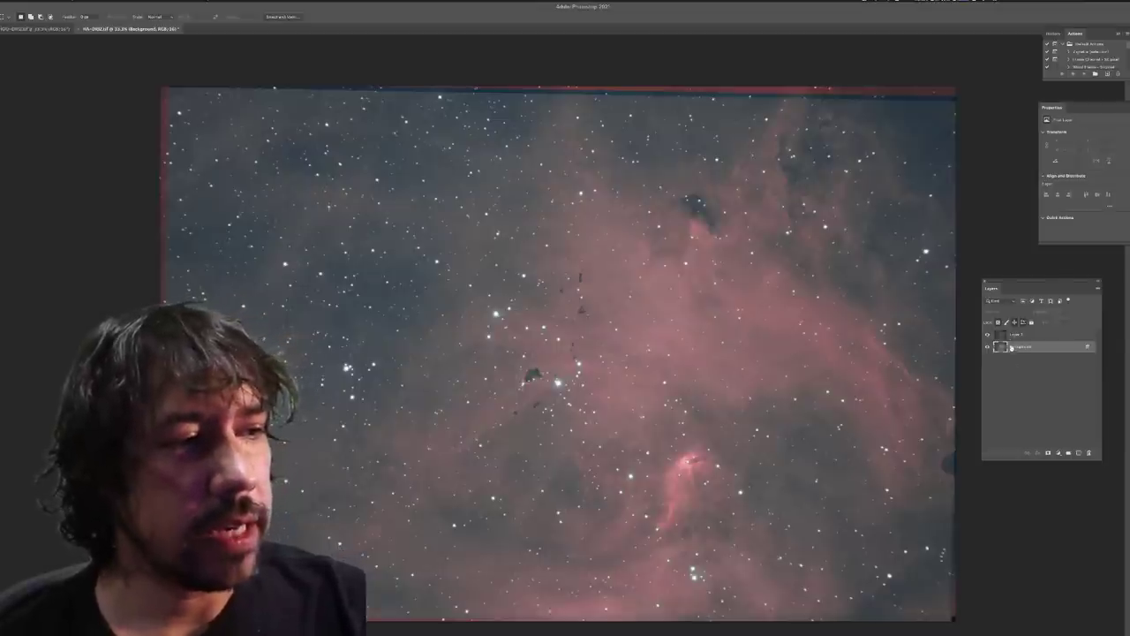
click(1012, 335)
Add a Levels adjustment layer above Background with its black point pulled inward, then select Layer 1
click(1006, 347)
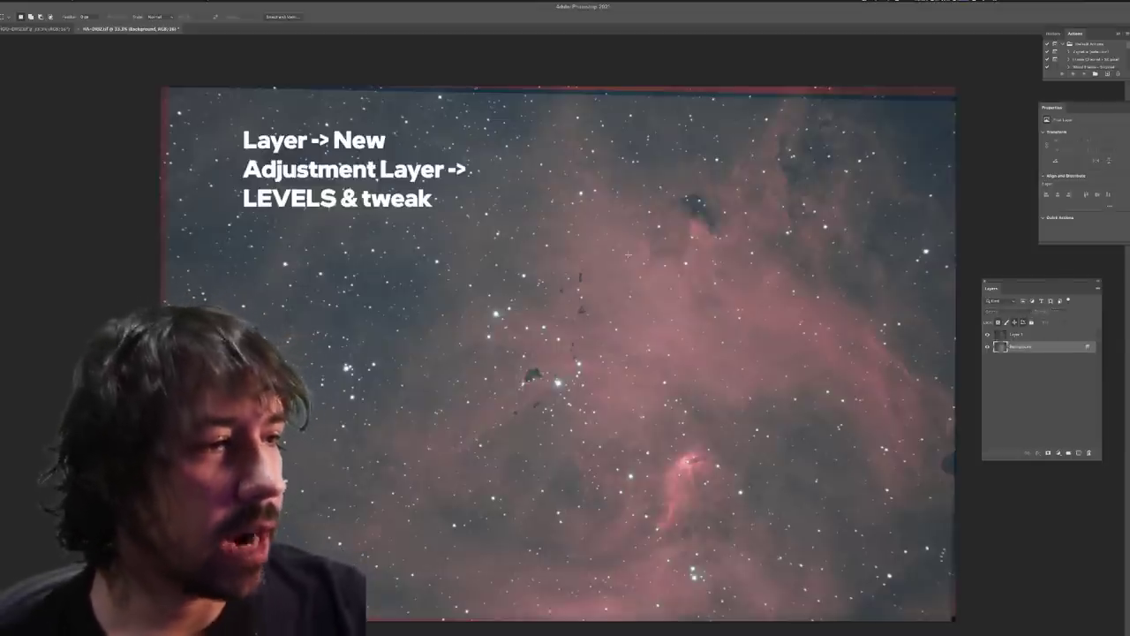
click(75, 1)
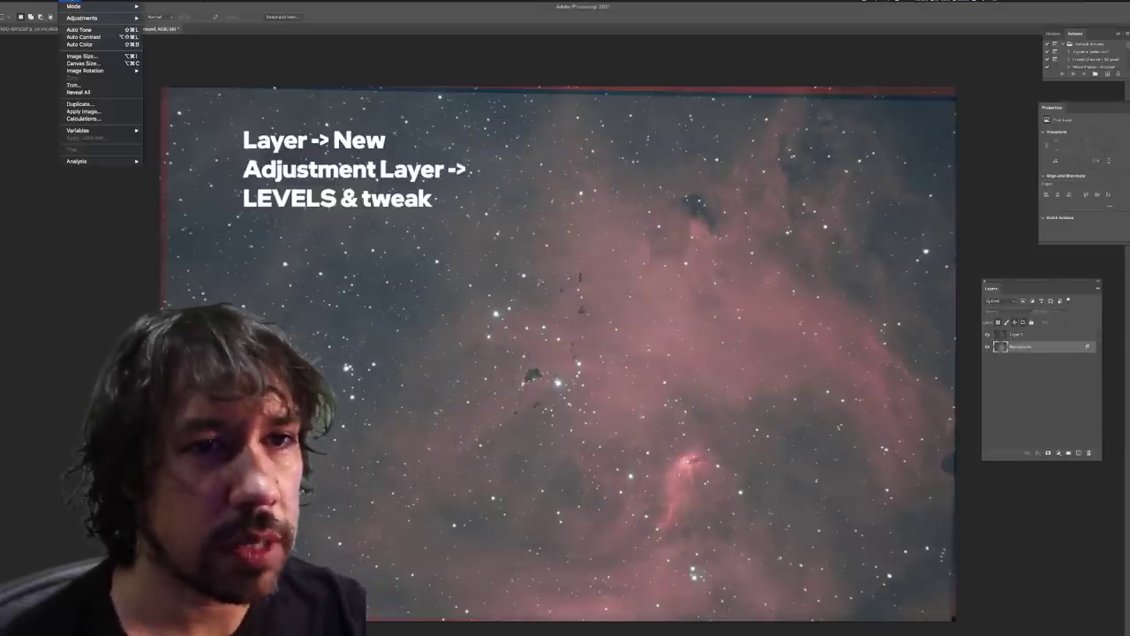
mouse_move(132, 101)
click(203, 109)
drag(1057, 188, 1066, 187)
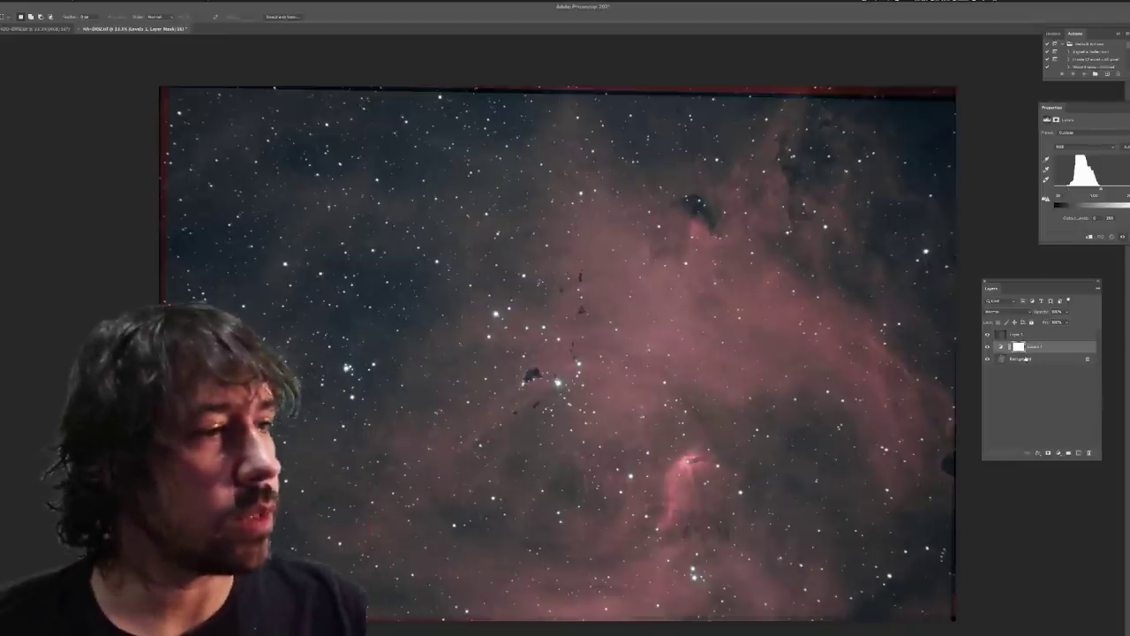
click(1023, 335)
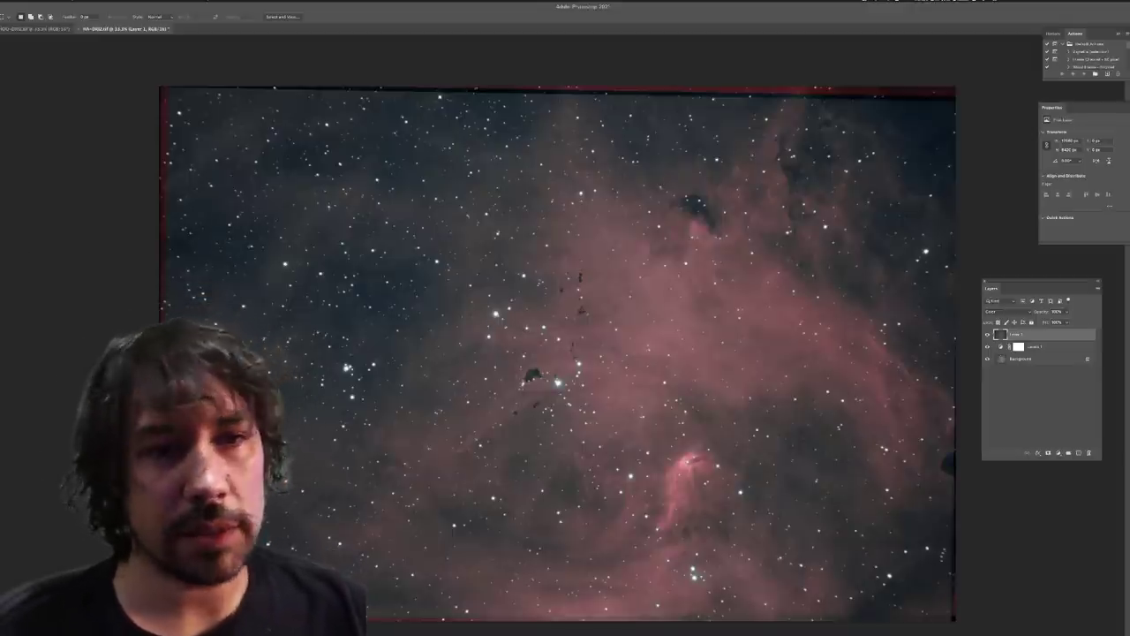
Zoom into the nebula at 100% and pan around the image
key(z)
drag(497, 320, 567, 350)
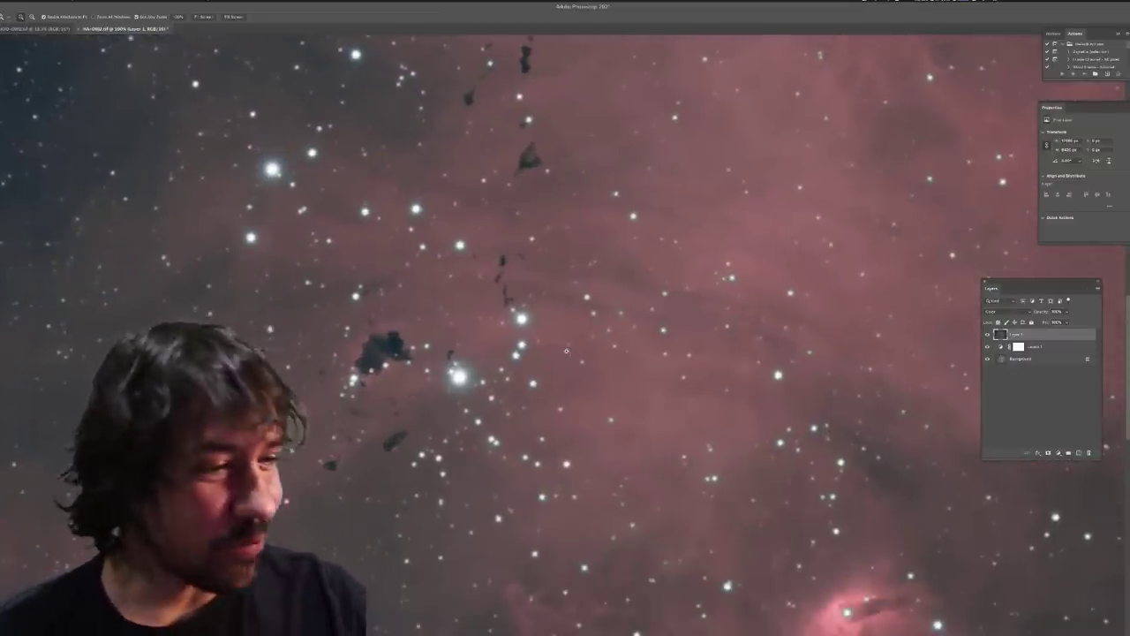
scroll(579, 355, down, 3)
scroll(581, 356, down, 5)
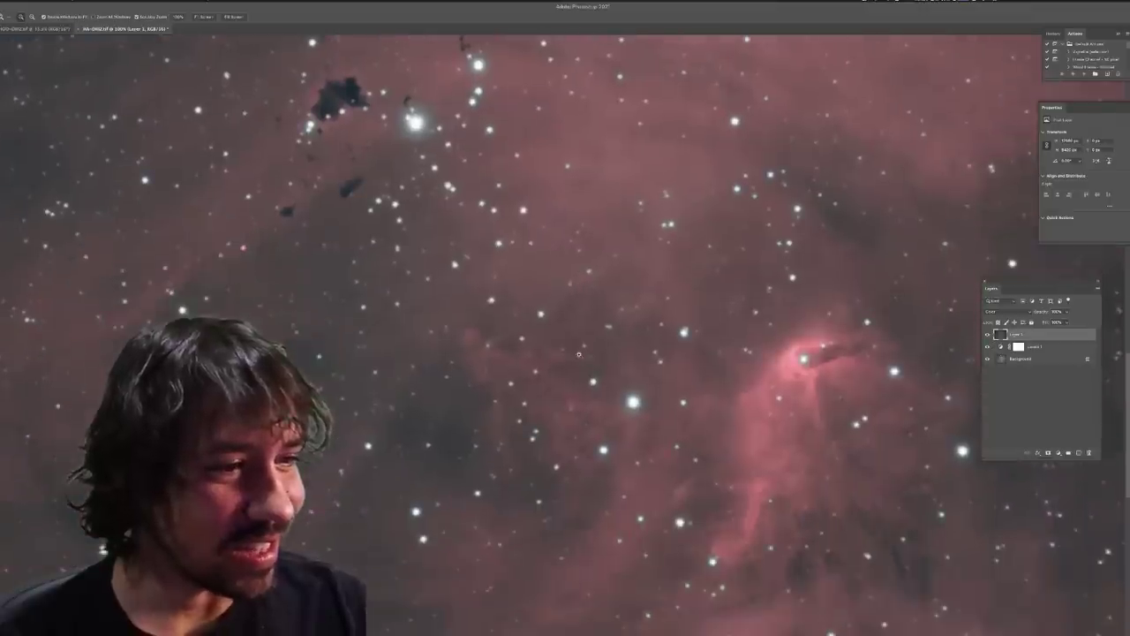
scroll(578, 354, down, 2)
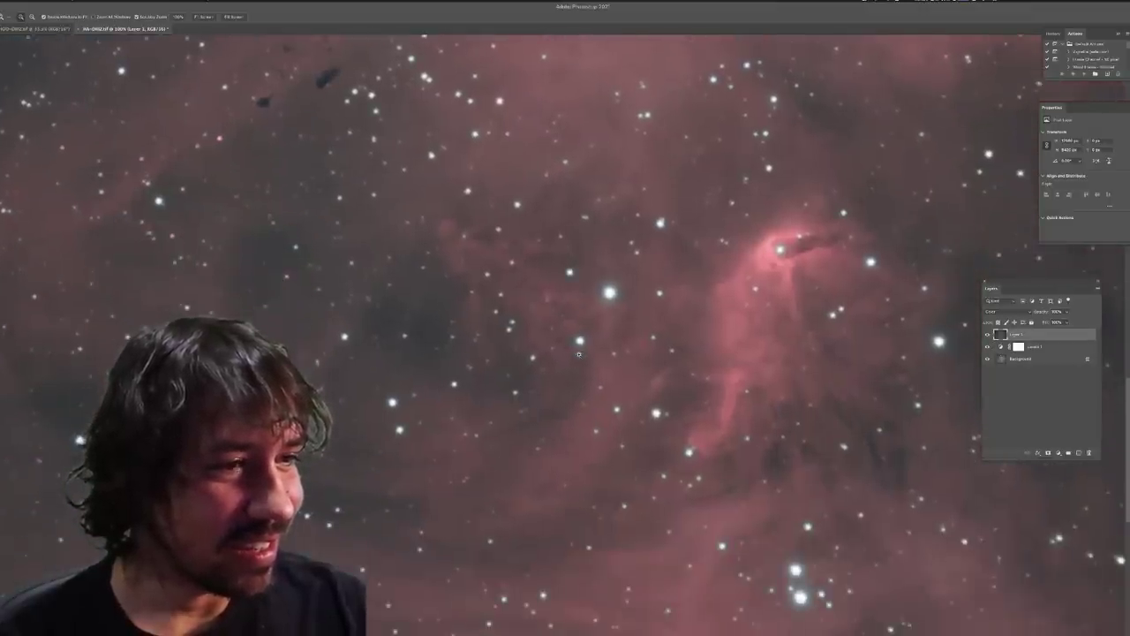
scroll(578, 354, right, 3)
scroll(578, 354, up, 1)
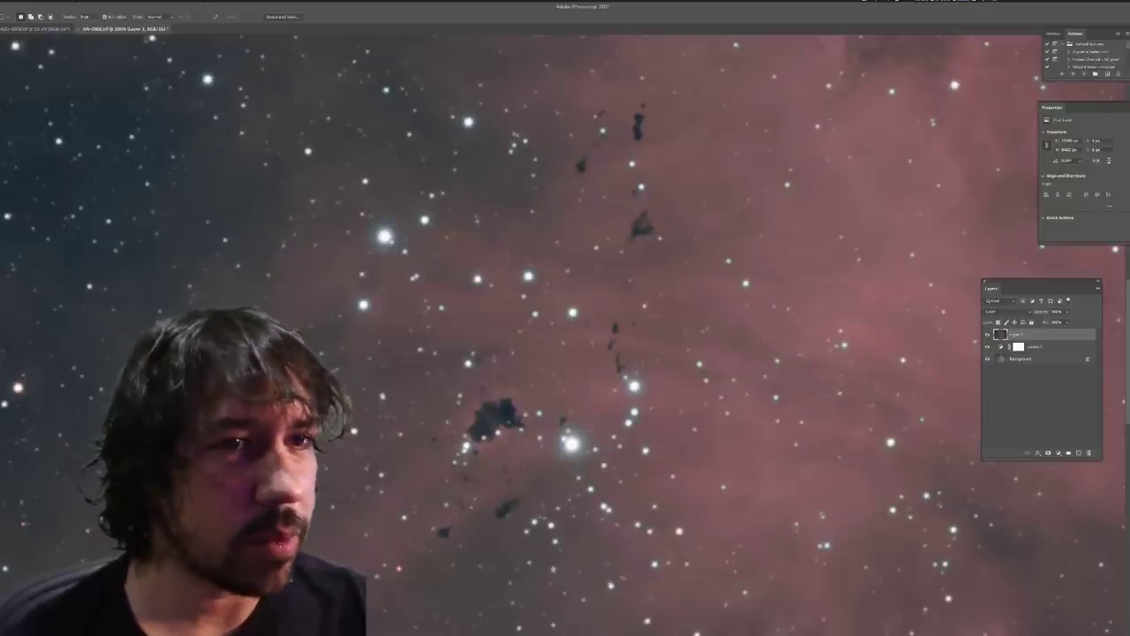
Select the bright stars with the Magic Wand after adjusting its tolerance
key(w)
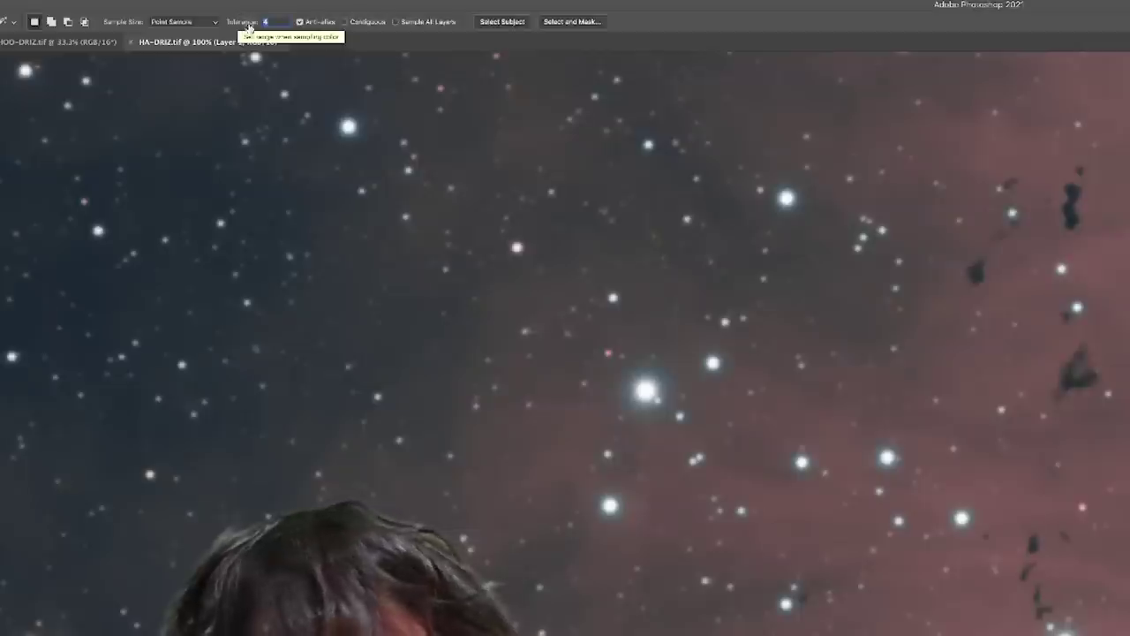
double_click(169, 19)
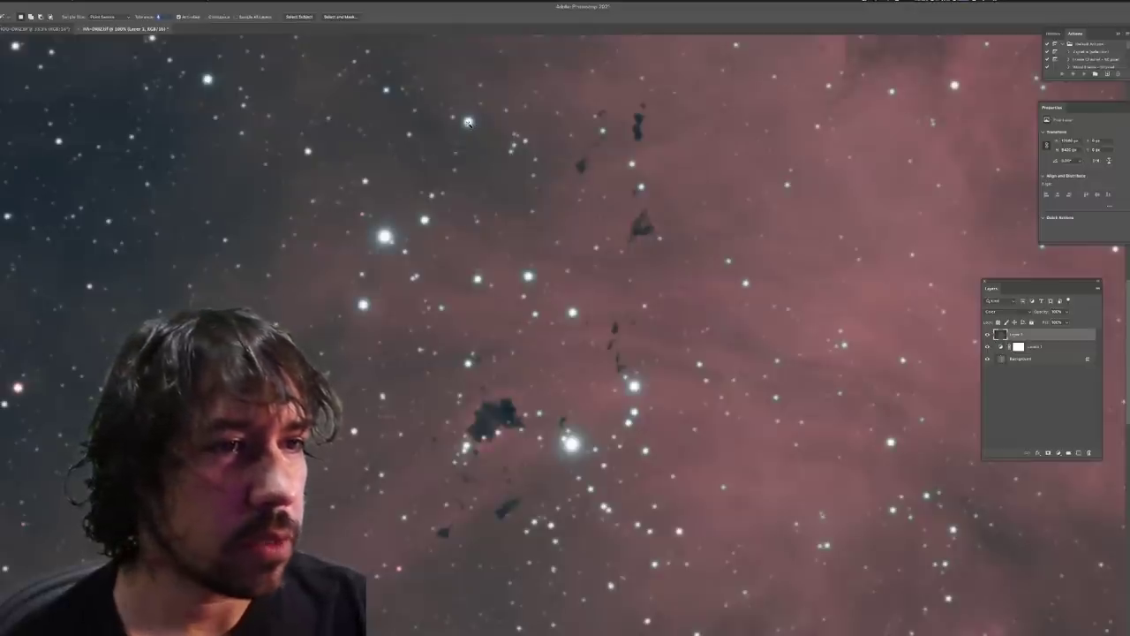
click(475, 144)
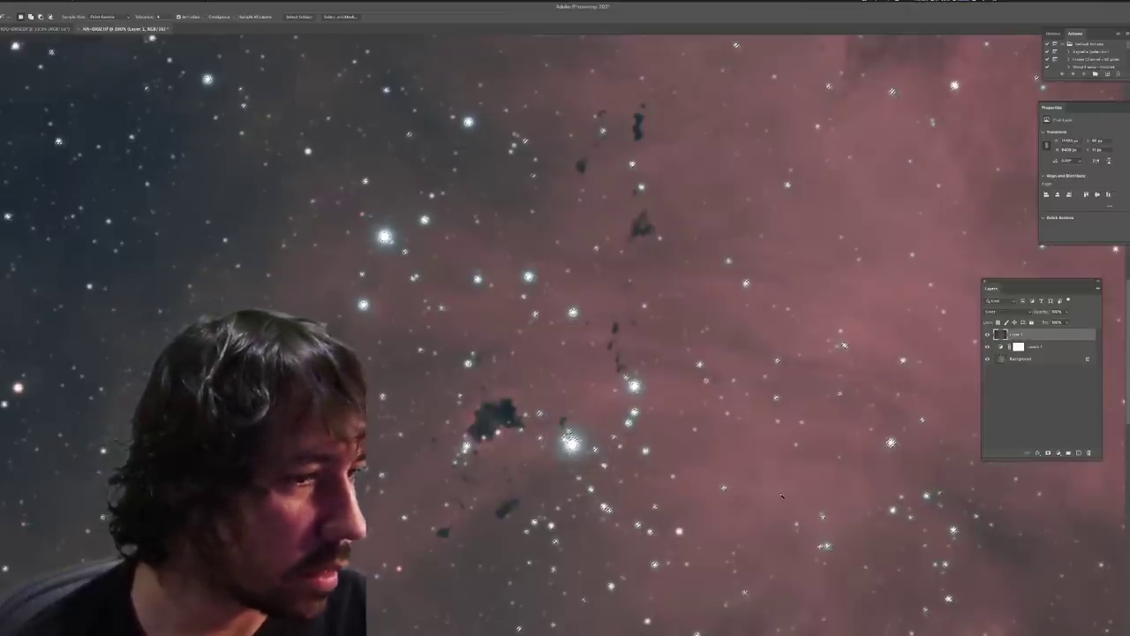
scroll(848, 424, down, 5)
scroll(794, 477, right, 4)
scroll(777, 496, right, 3)
scroll(777, 496, up, 1)
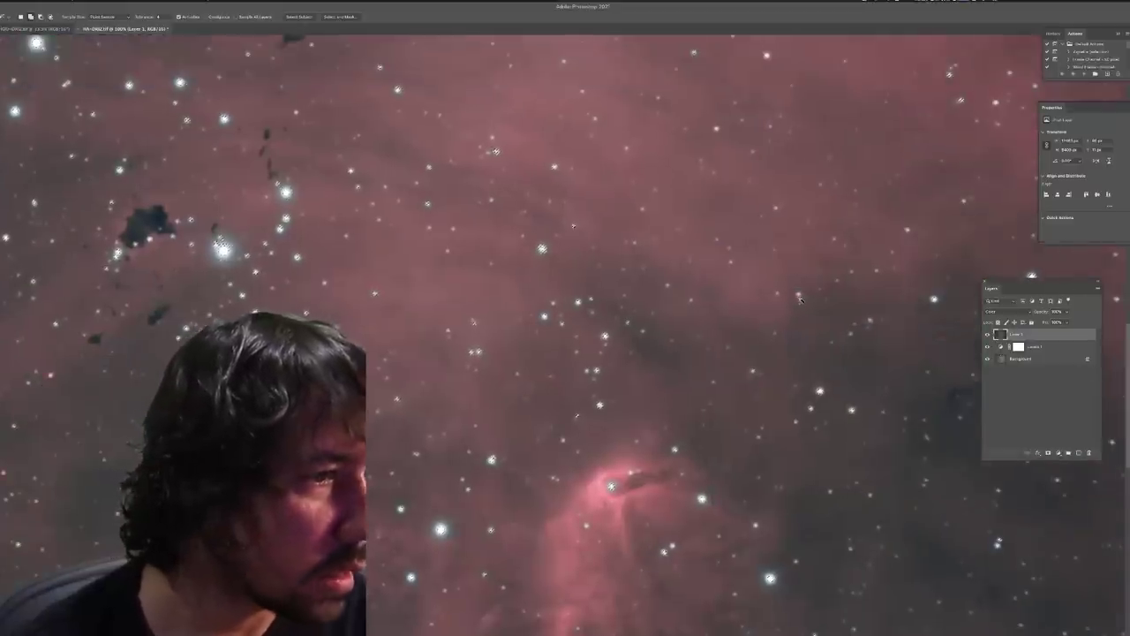
Expand the star selection by 25 pixels
click(133, 1)
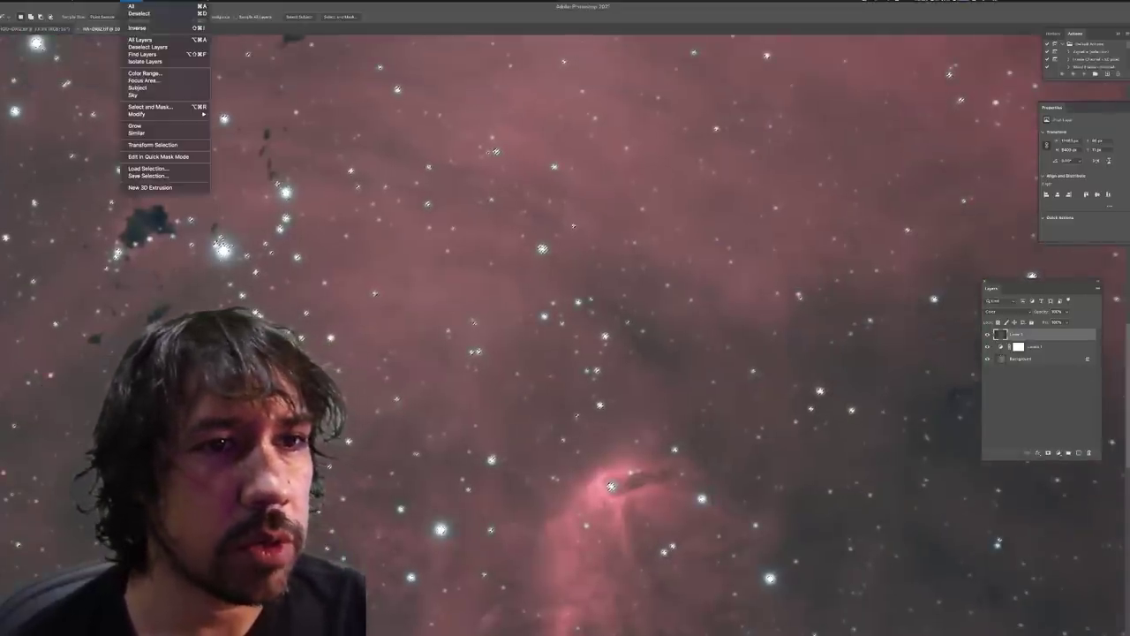
mouse_move(141, 114)
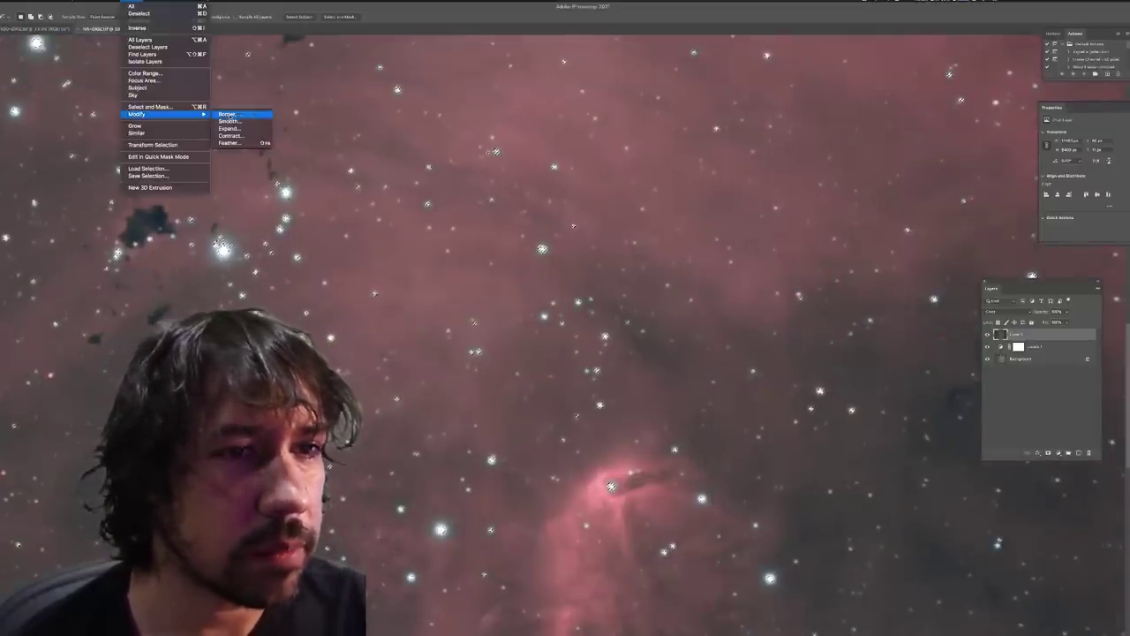
click(252, 131)
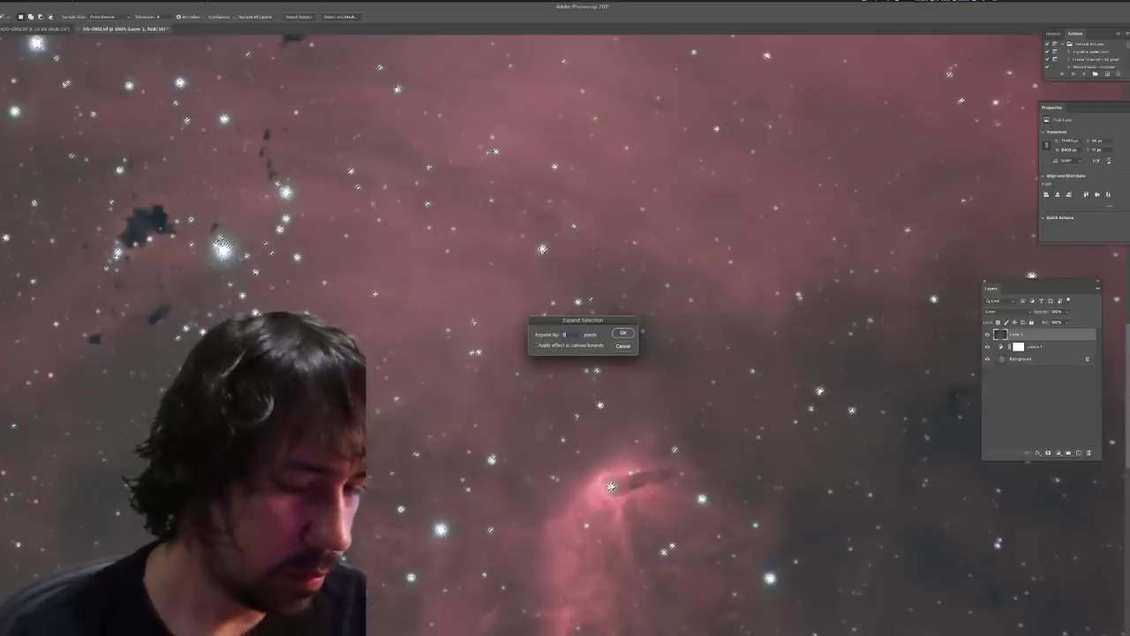
text(25)
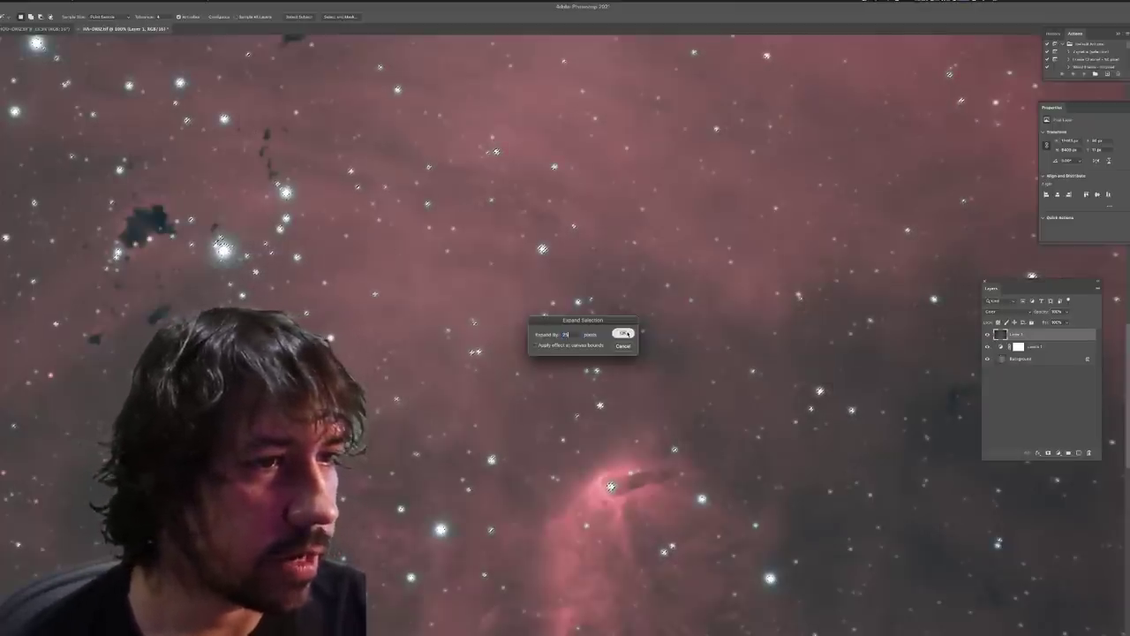
click(623, 332)
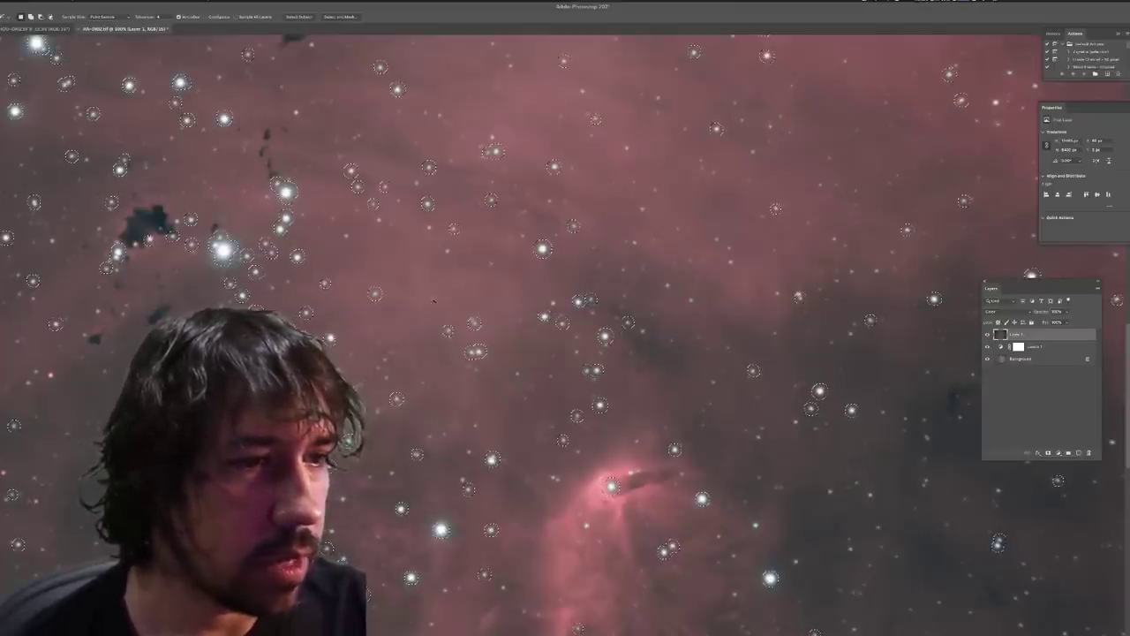
scroll(432, 306, left, 10)
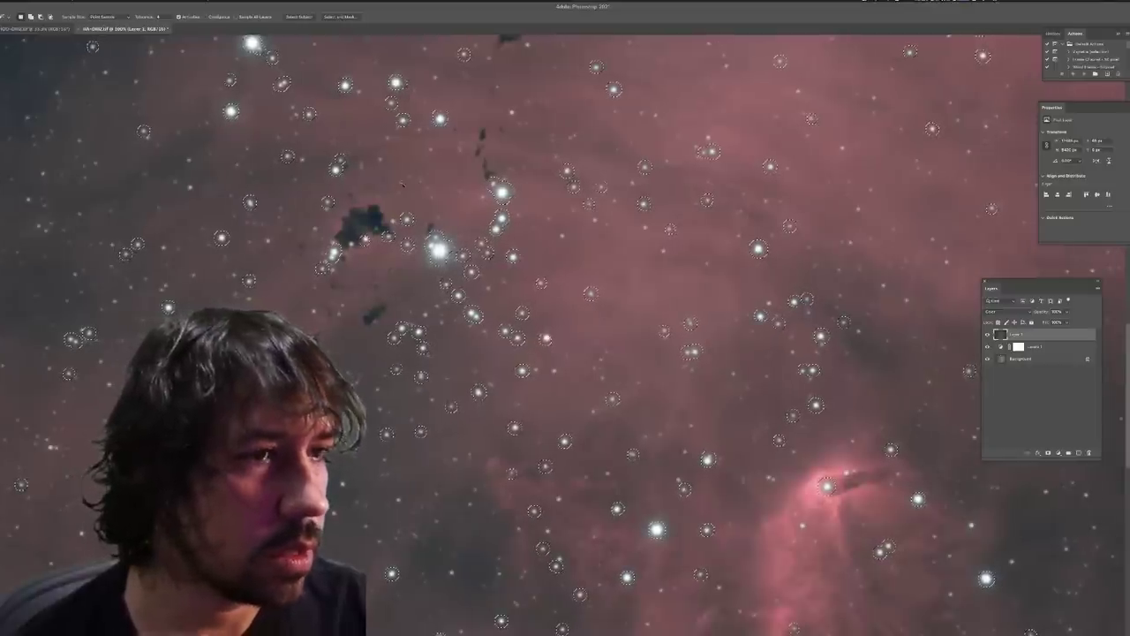
Feather the expanded star selection with the default value, then zoom out to the whole image
click(133, 1)
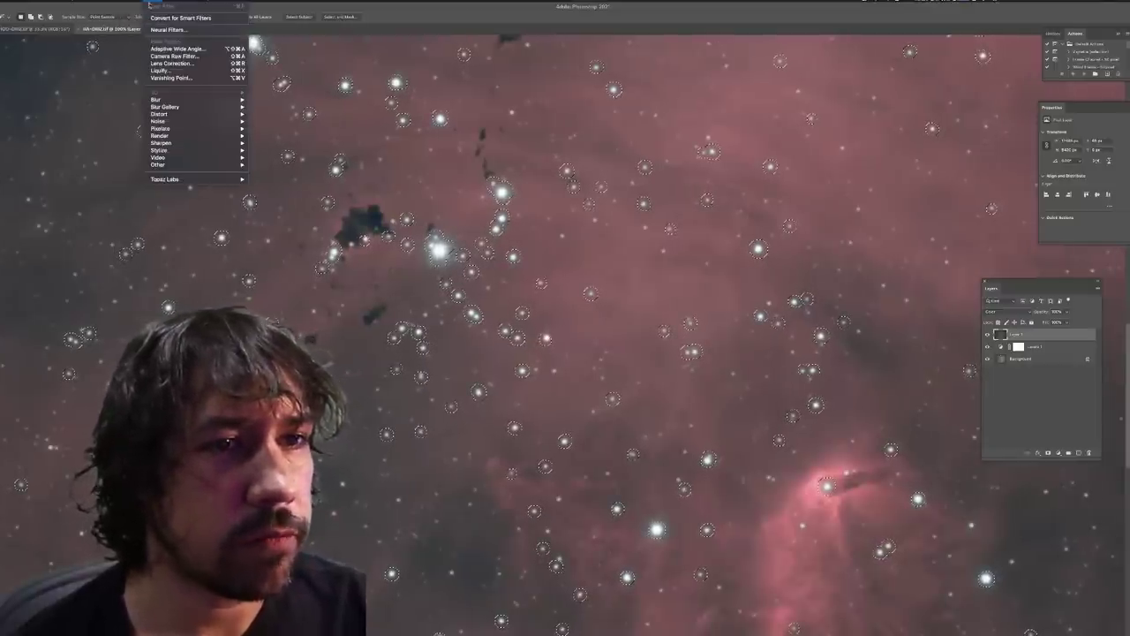
mouse_move(157, 115)
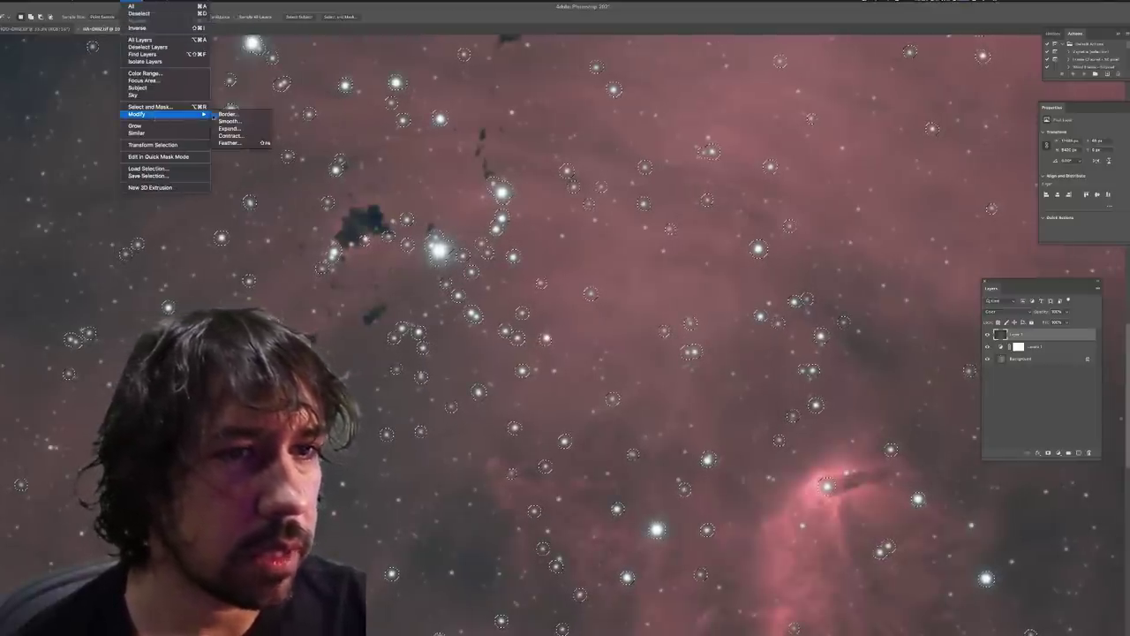
click(231, 143)
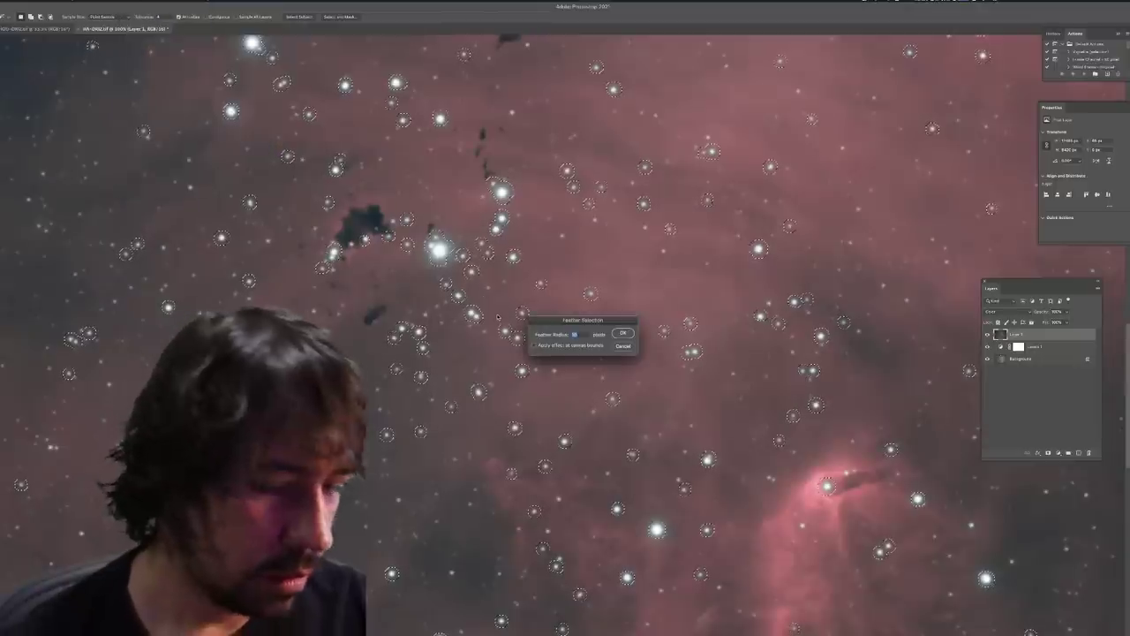
key(Return)
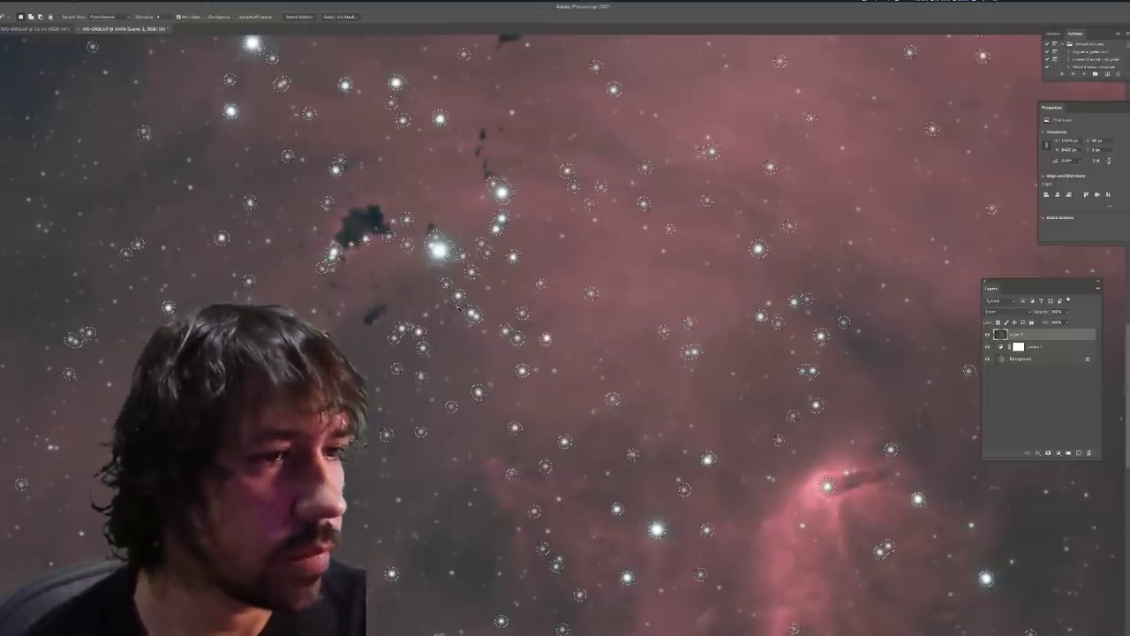
key(z)
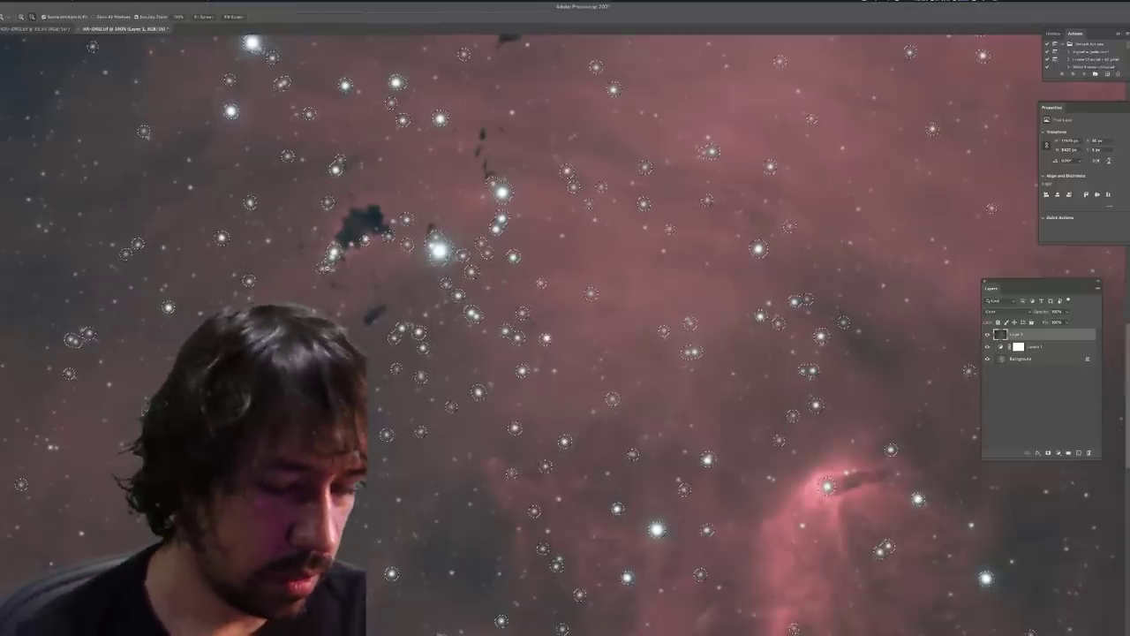
key(ctrl+minus)
key(ctrl+minus)
key(ctrl+minus)
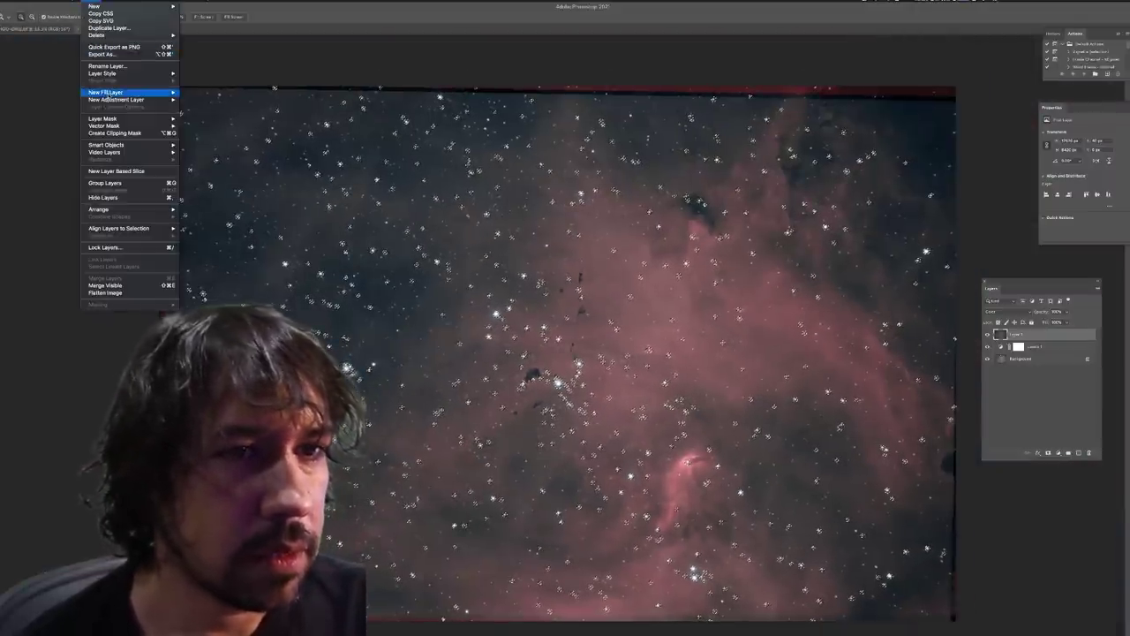
Add a Curves adjustment layer masked to the feathered star selection
mouse_move(115, 99)
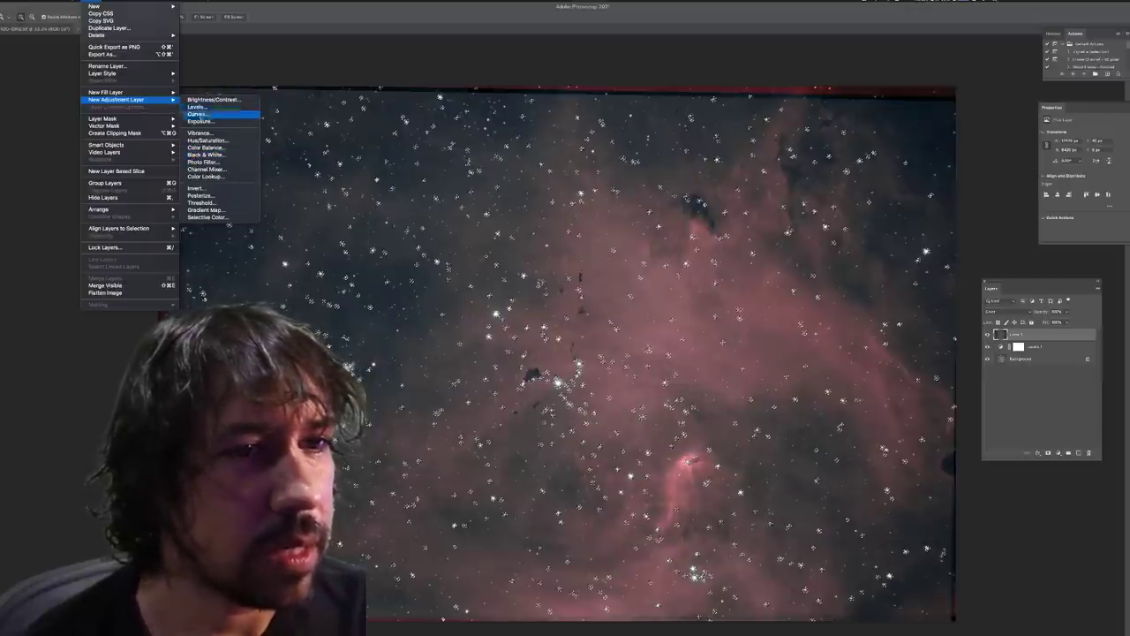
click(196, 115)
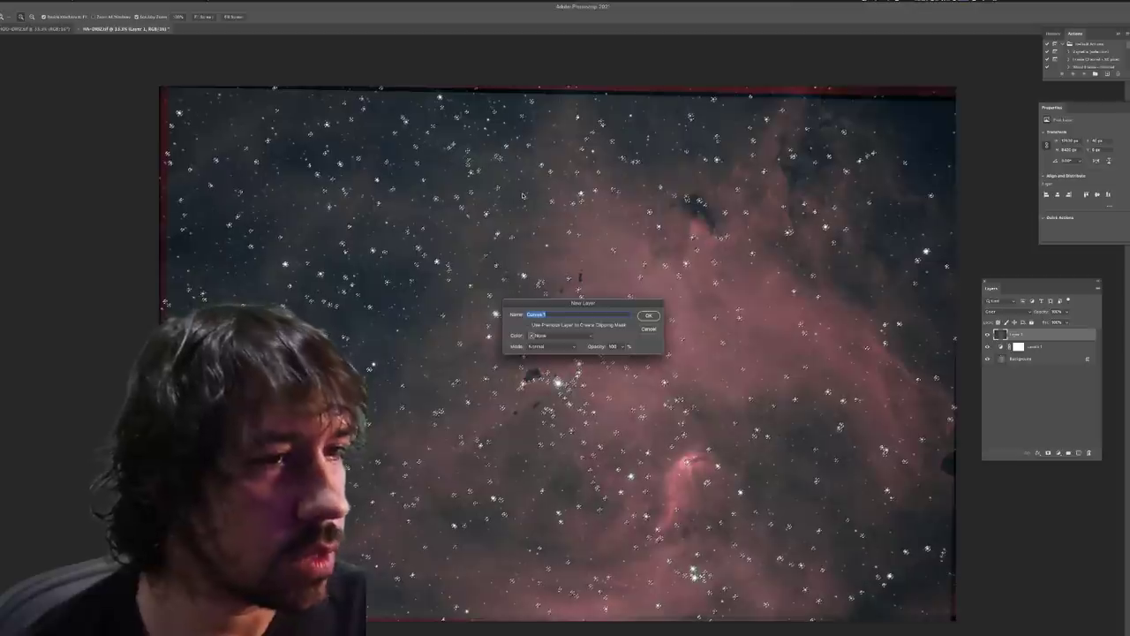
click(649, 318)
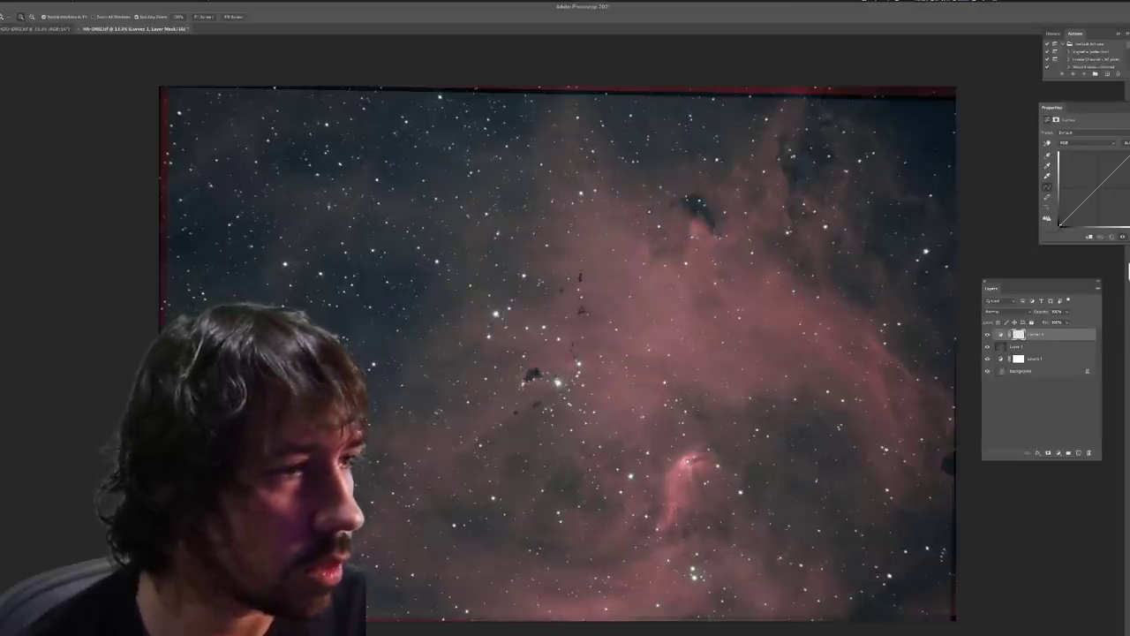
key(ctrl+plus)
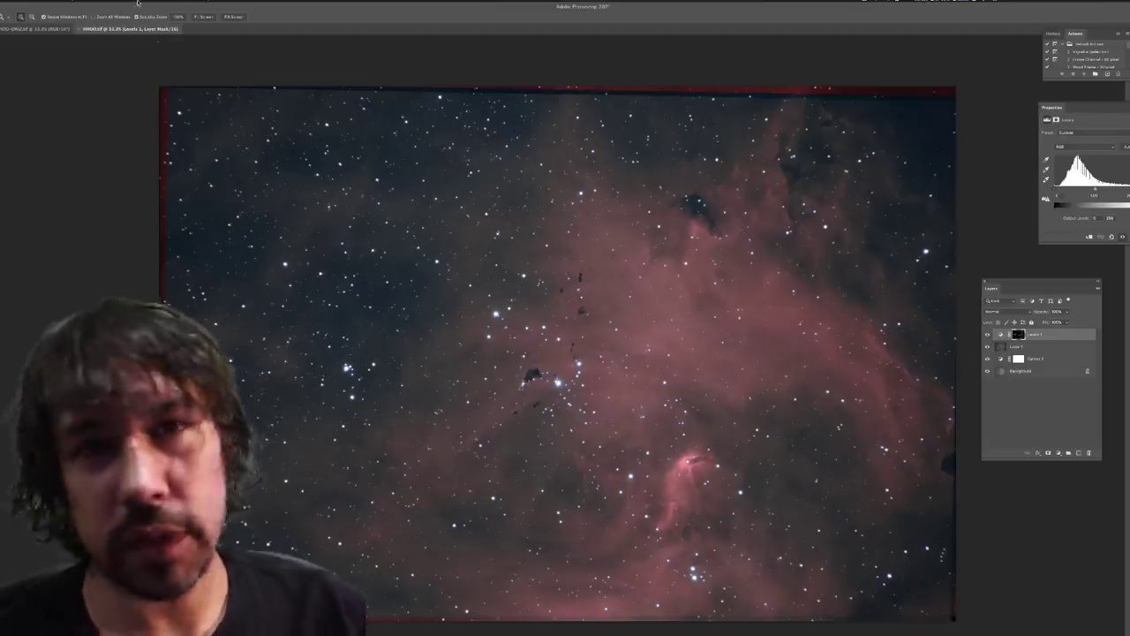
Resize the bi-colour image to 4096 pixels wide in Image Size
click(79, 2)
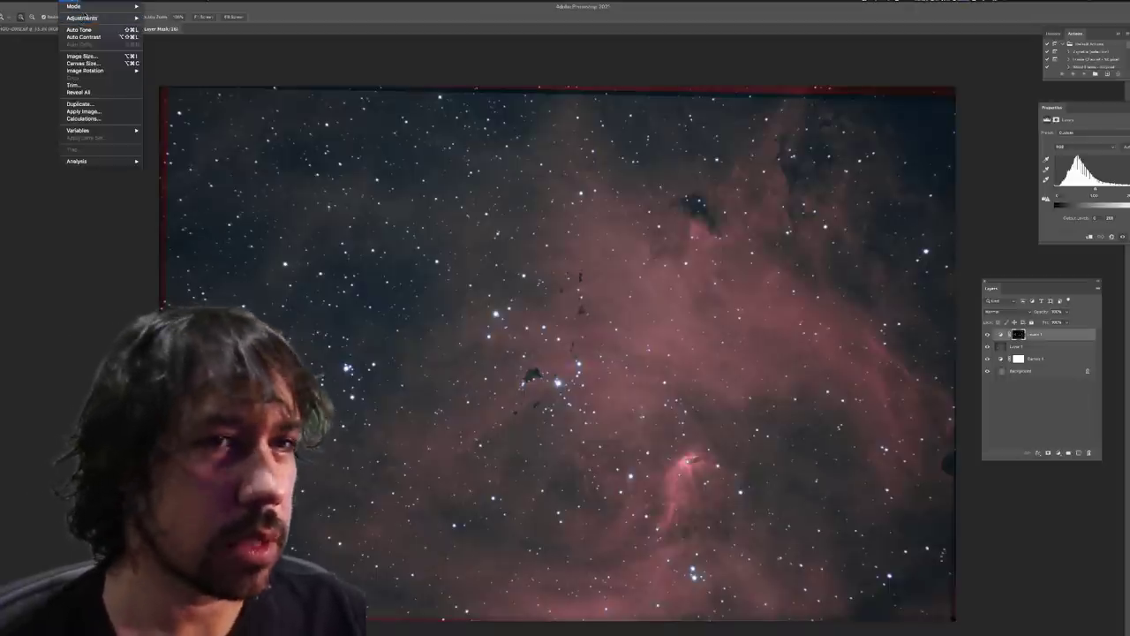
mouse_move(86, 8)
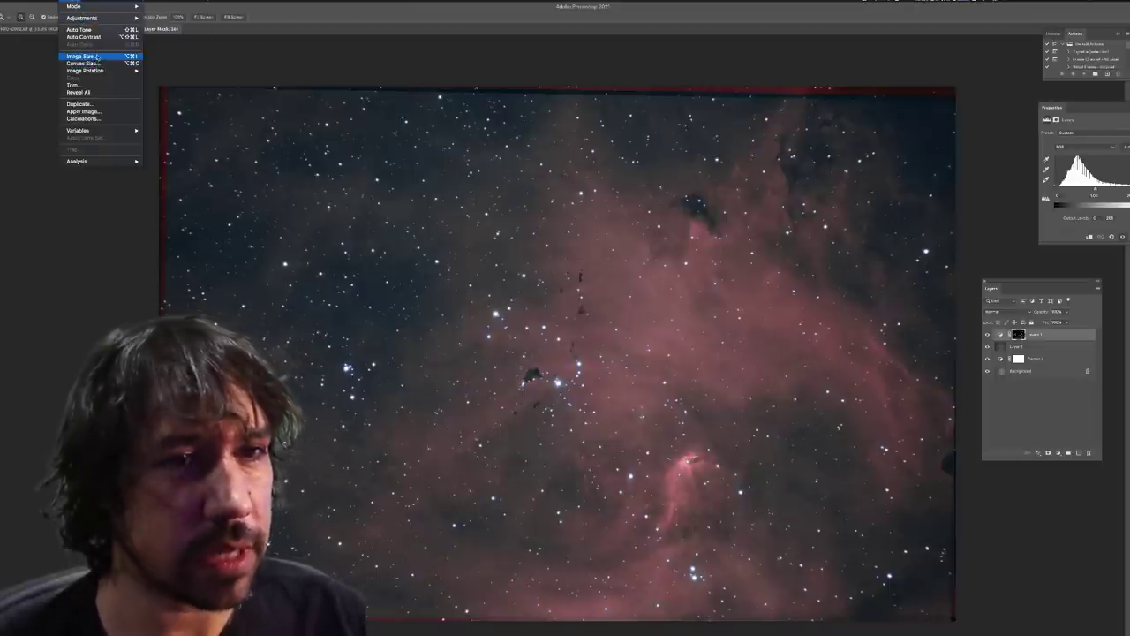
click(81, 56)
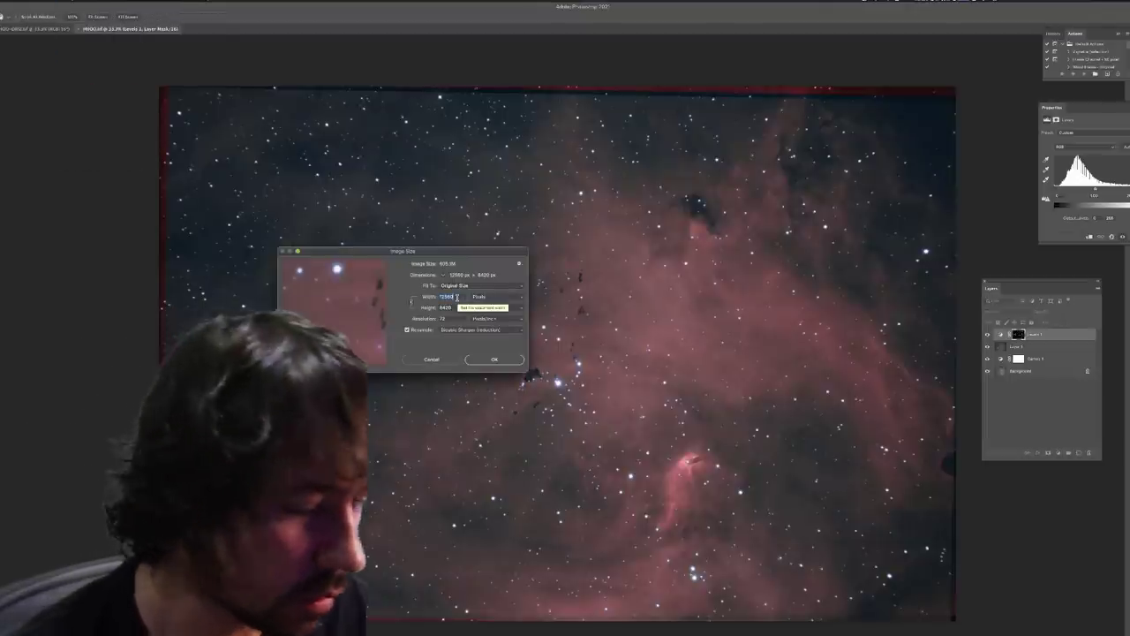
key(Return)
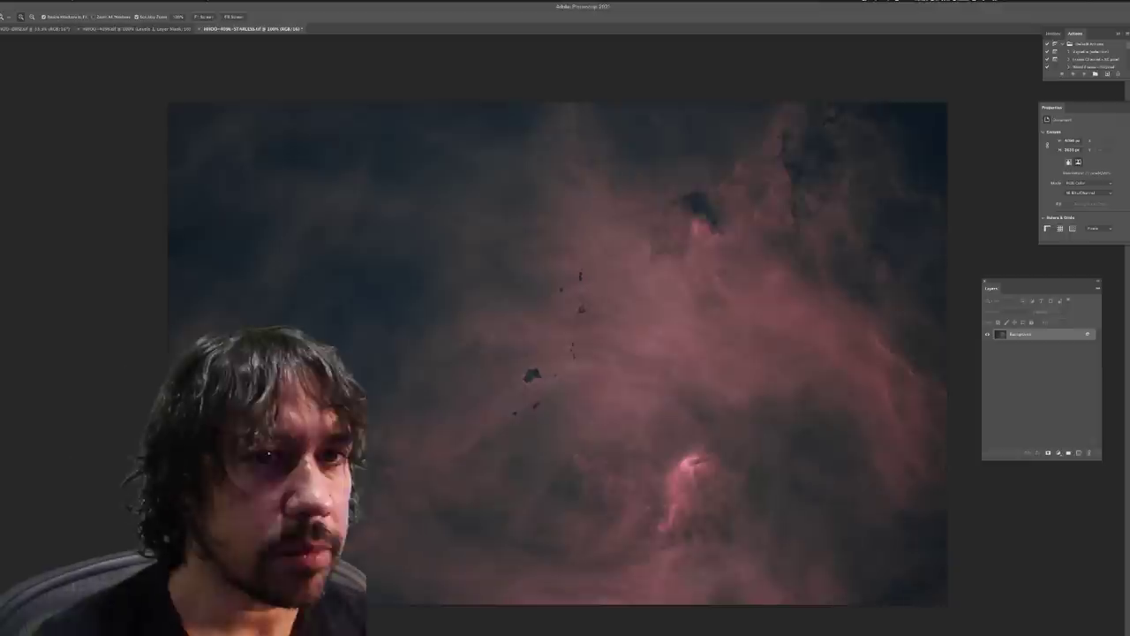
Save the document, stamp all visible layers into a merged layer, and select the whole canvas
click(39, 1)
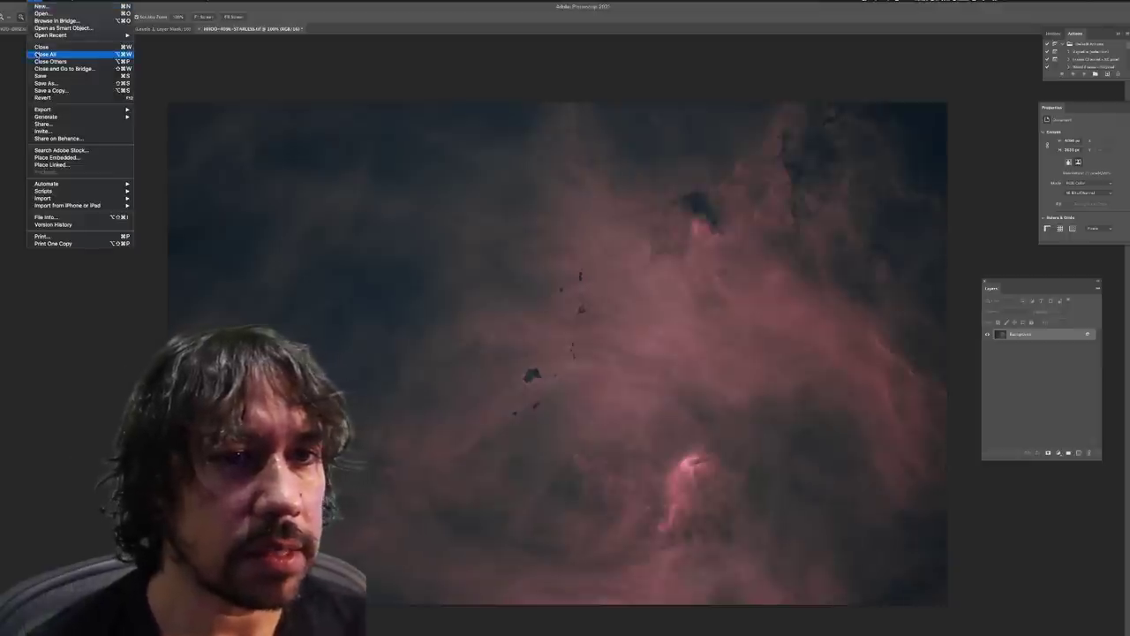
click(39, 78)
click(131, 29)
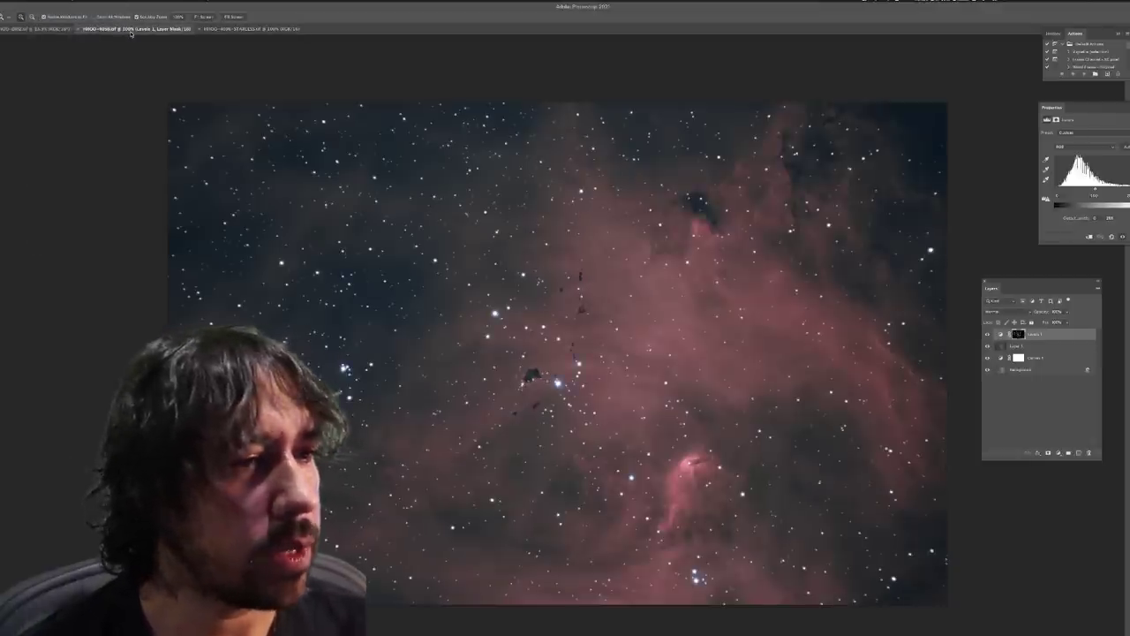
key(ctrl+alt+shift+e)
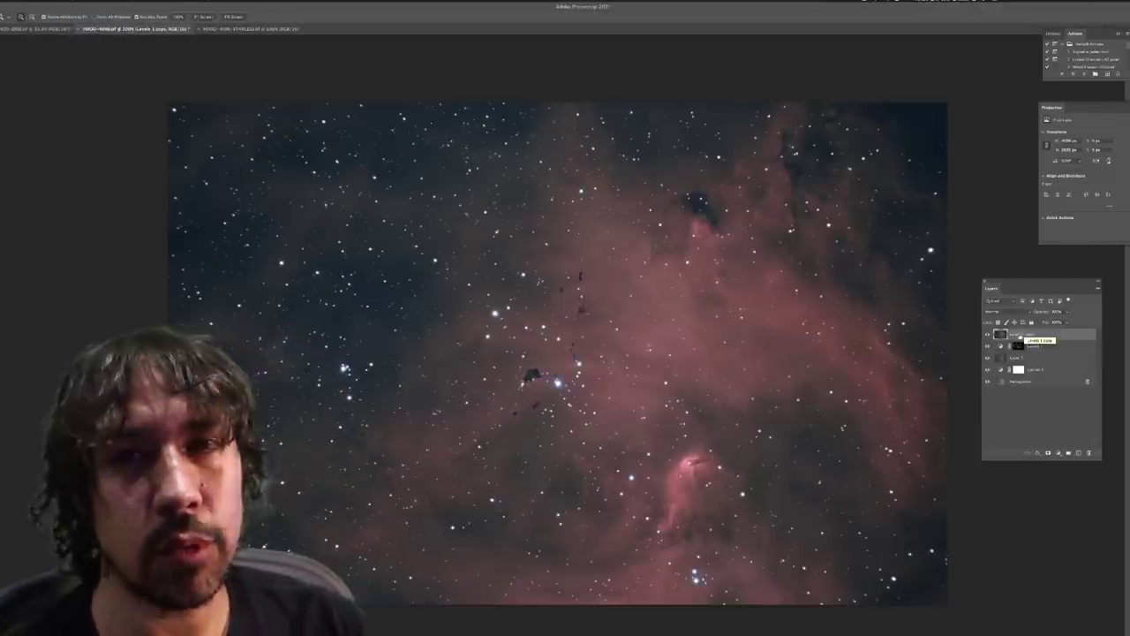
key(ctrl+a)
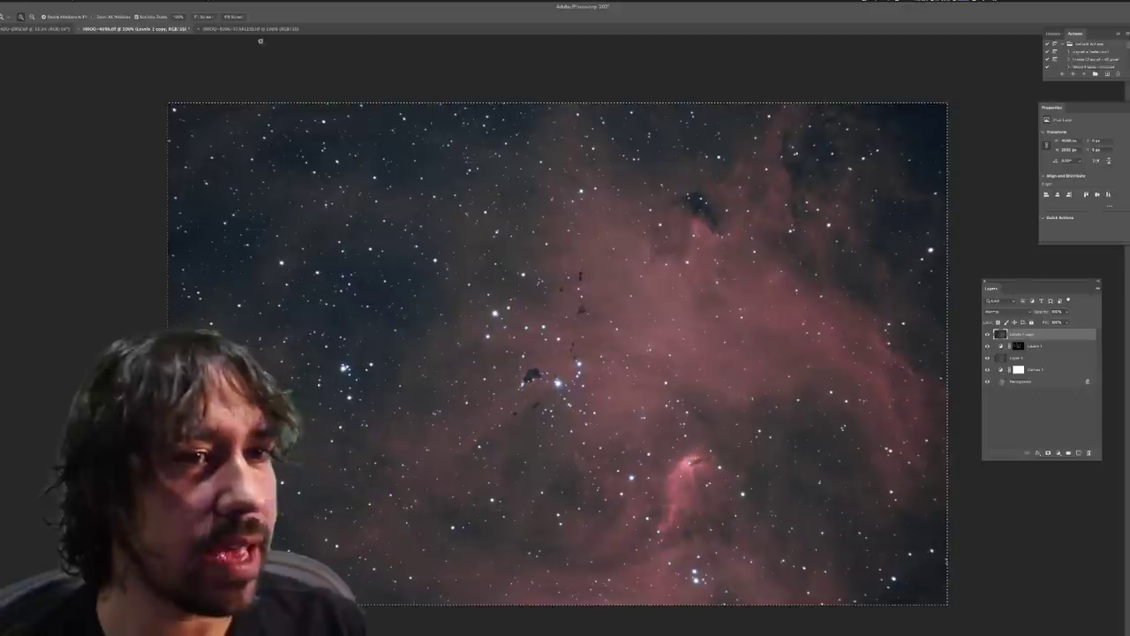
Paste the merged image into the STARLESS document and set its blend mode to Difference
click(256, 29)
key(ctrl+v)
click(988, 334)
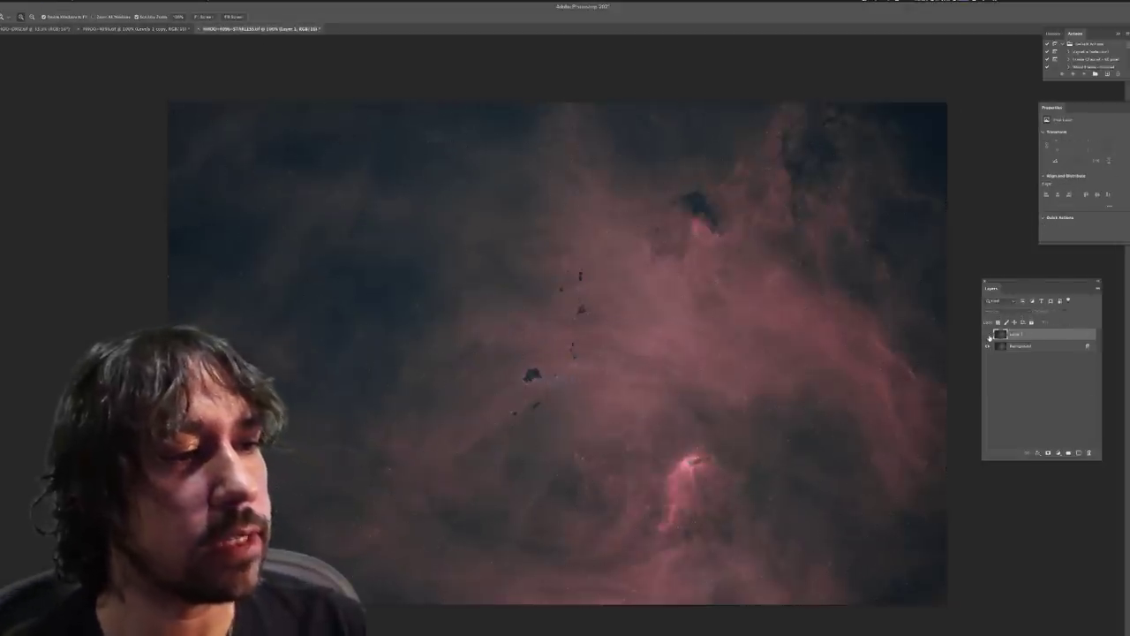
click(988, 334)
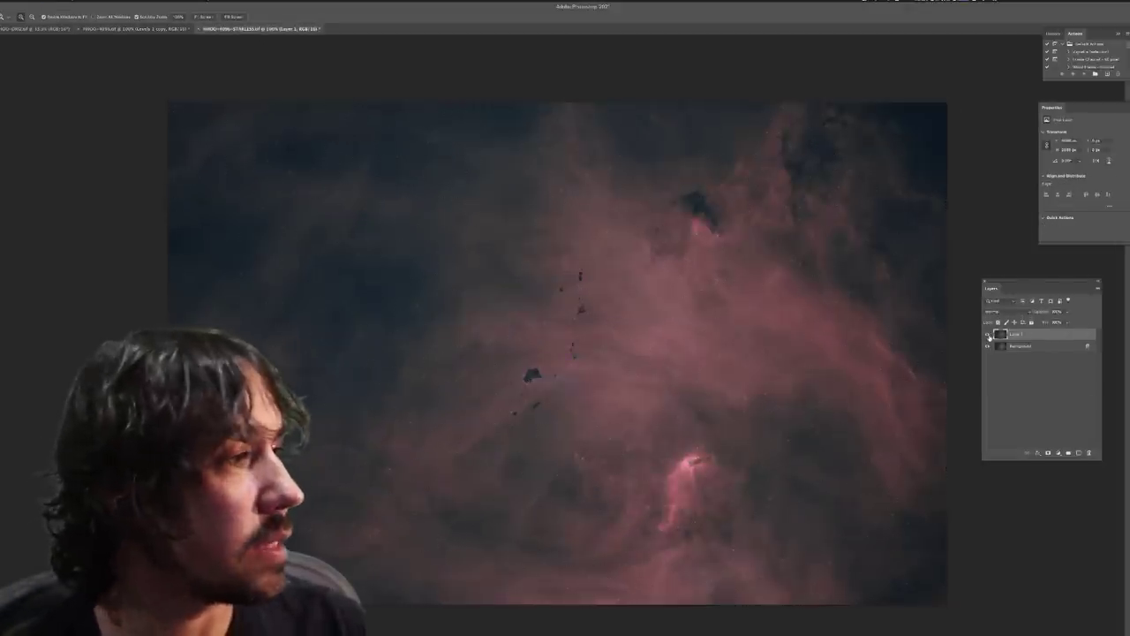
click(1007, 312)
click(999, 437)
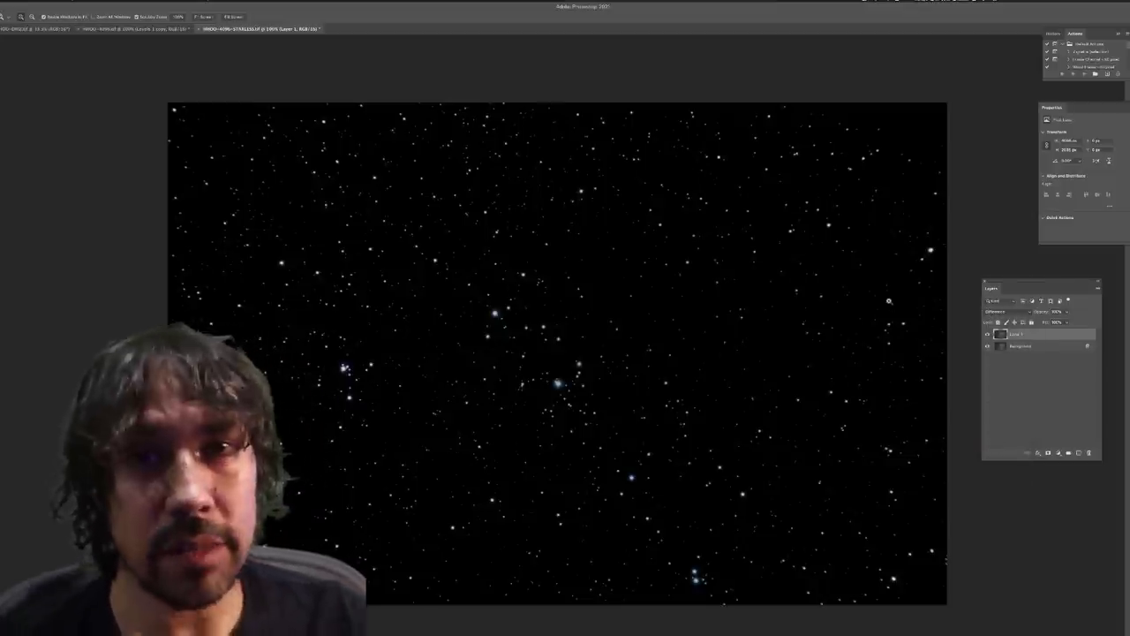
Paste the STARSONLY image into the STARLESS document as Layer 1 in Color Dodge mode
click(202, 35)
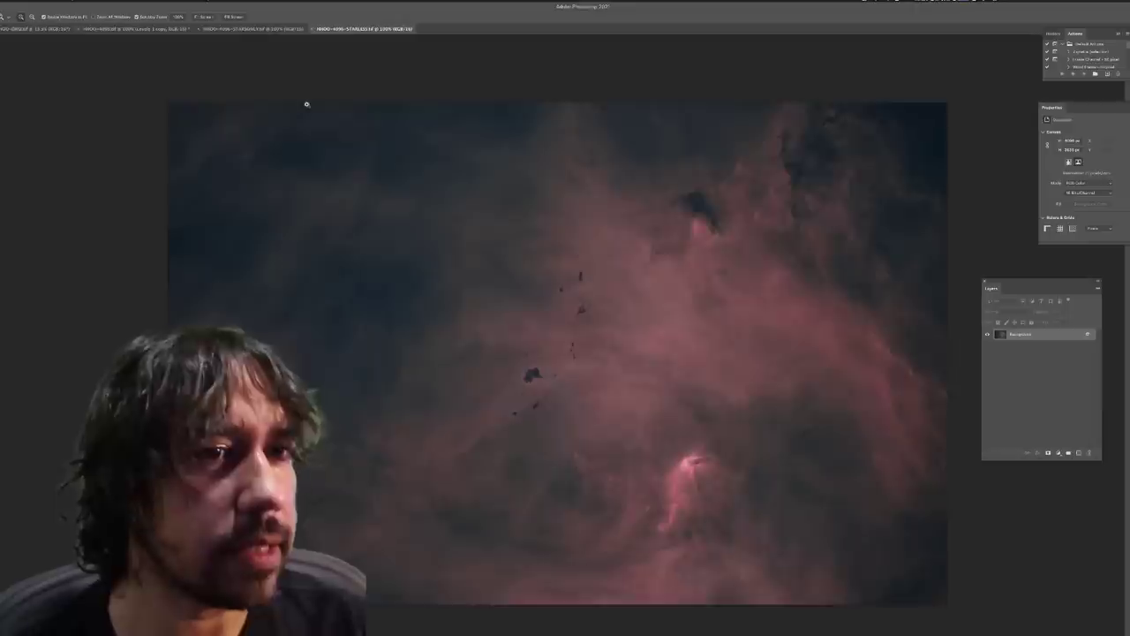
key(ctrl+c)
click(362, 29)
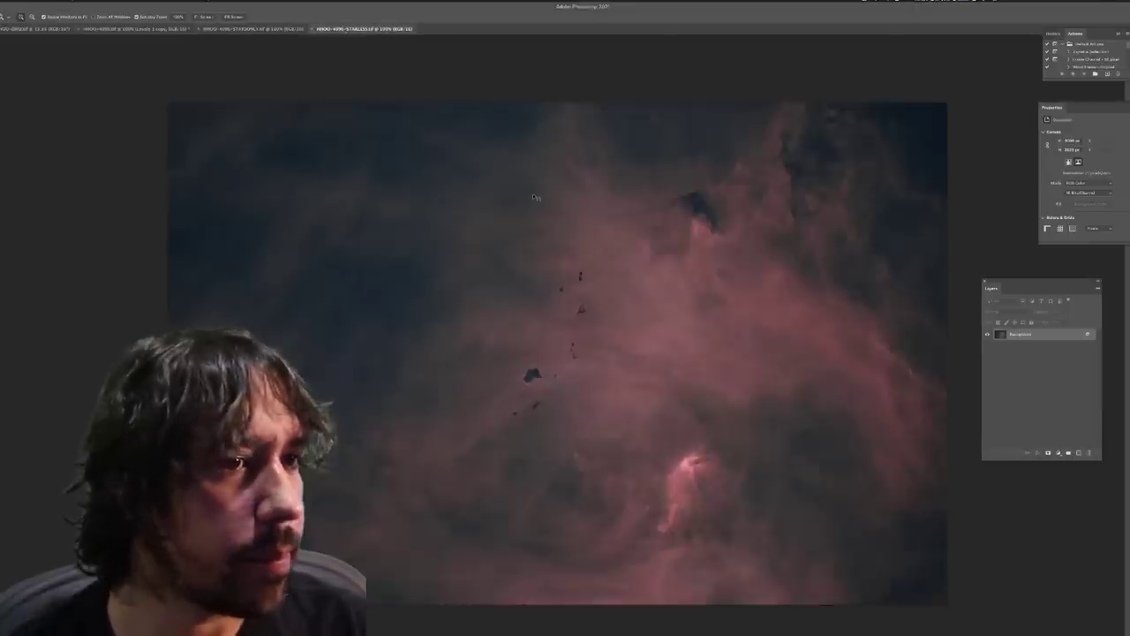
key(ctrl+v)
click(990, 313)
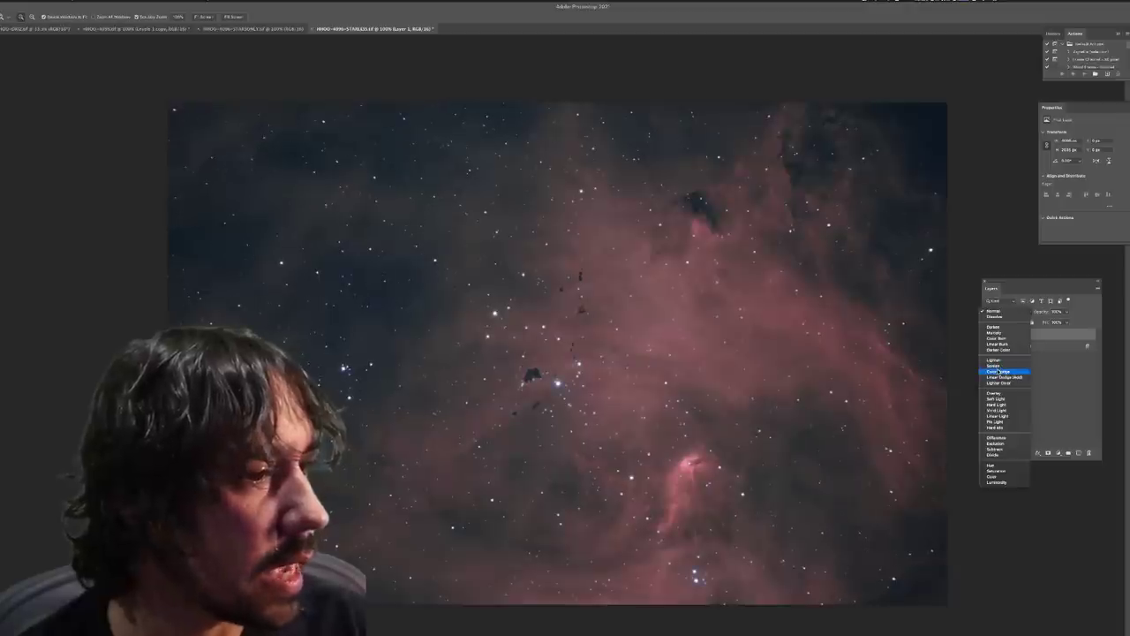
click(998, 371)
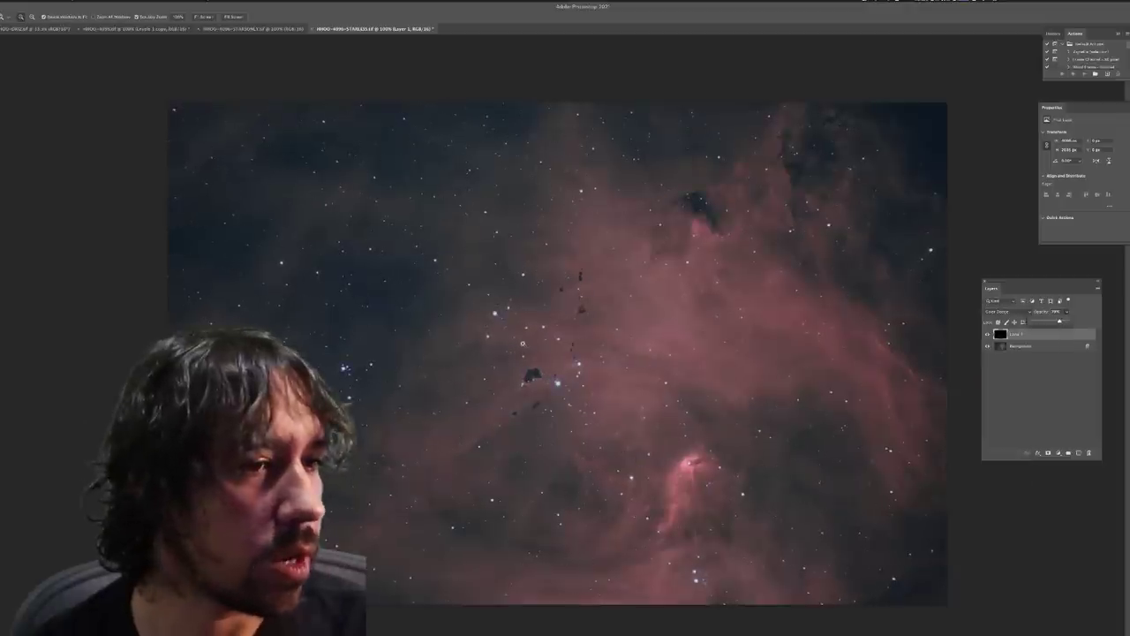